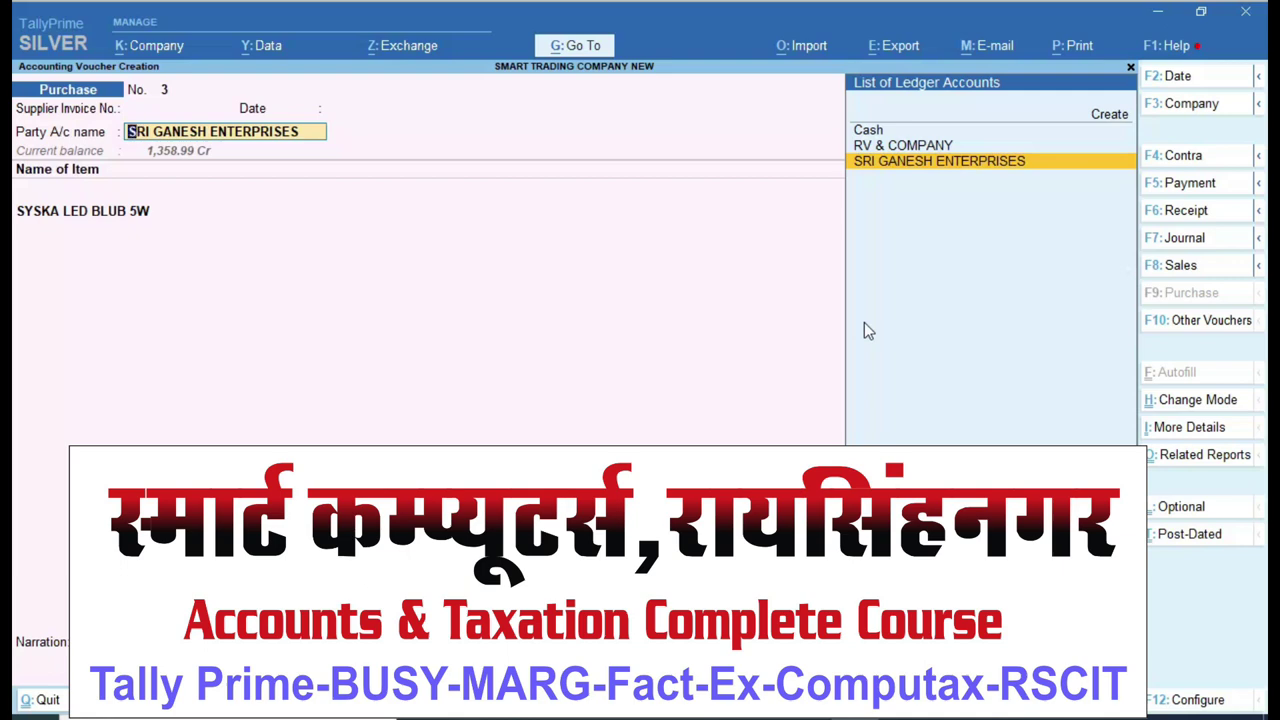
Open the item allocations for SYSKA LED BLUB 5W in the SRI GANESH ENTERPRISES purchase voucher and examine the tracking number field
{"action": "key", "text": "Return"}
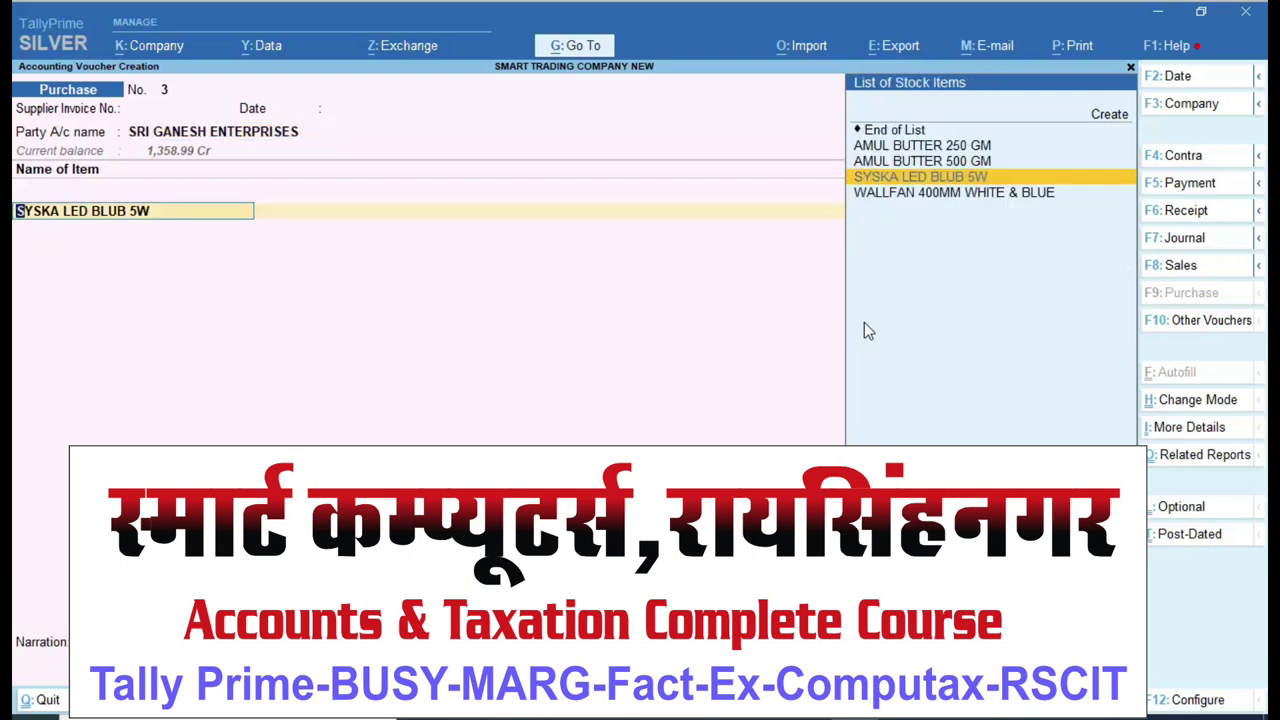
{"action": "key", "text": "Return"}
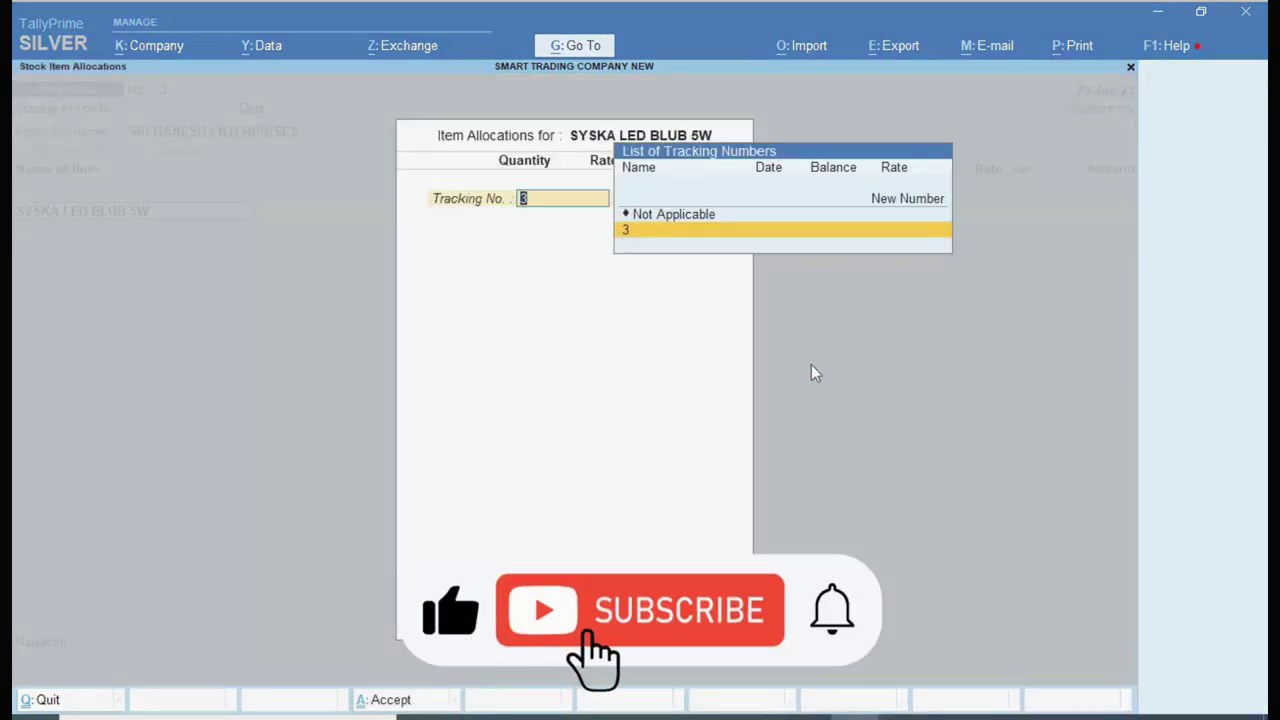
{"action": "key", "text": "ctrl"}
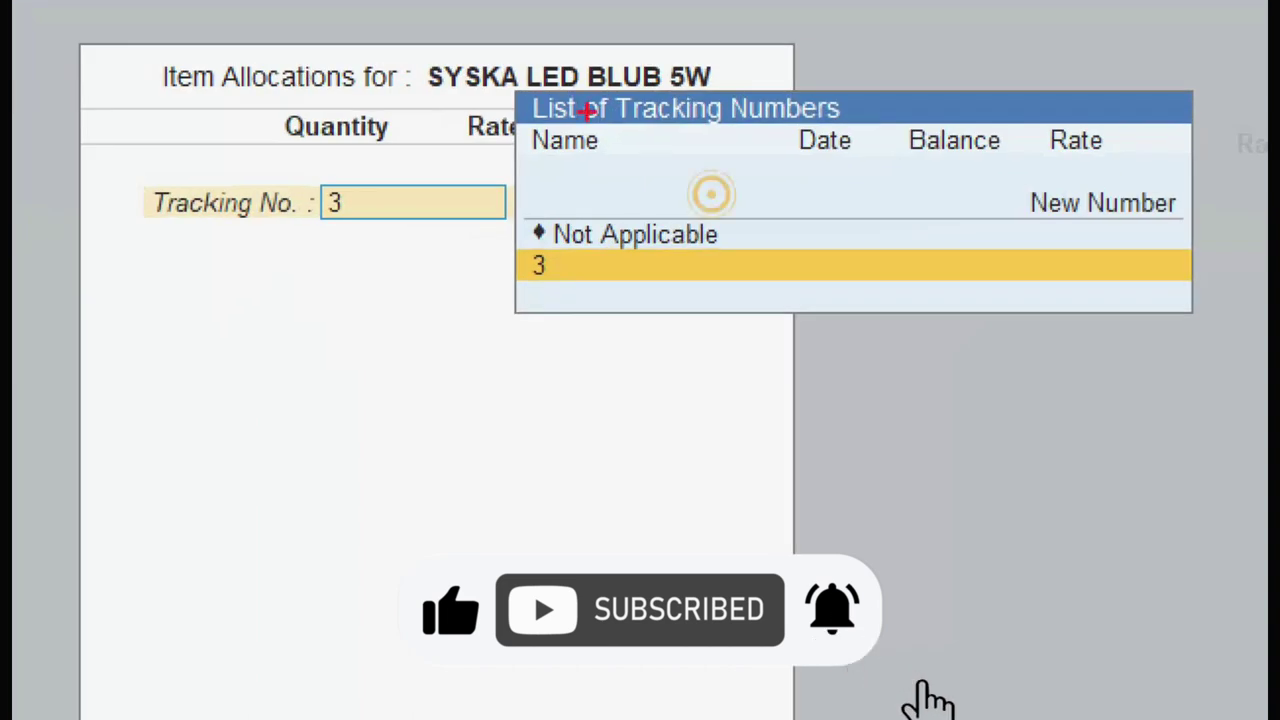
{"action": "mouse_move", "coordinate": [445, 43]}
{"action": "left_mouse_down"}
{"action": "mouse_move", "coordinate": [700, 331]}
{"action": "mouse_move", "coordinate": [1263, 451]}
{"action": "mouse_move", "coordinate": [1242, 408]}
{"action": "left_mouse_up"}
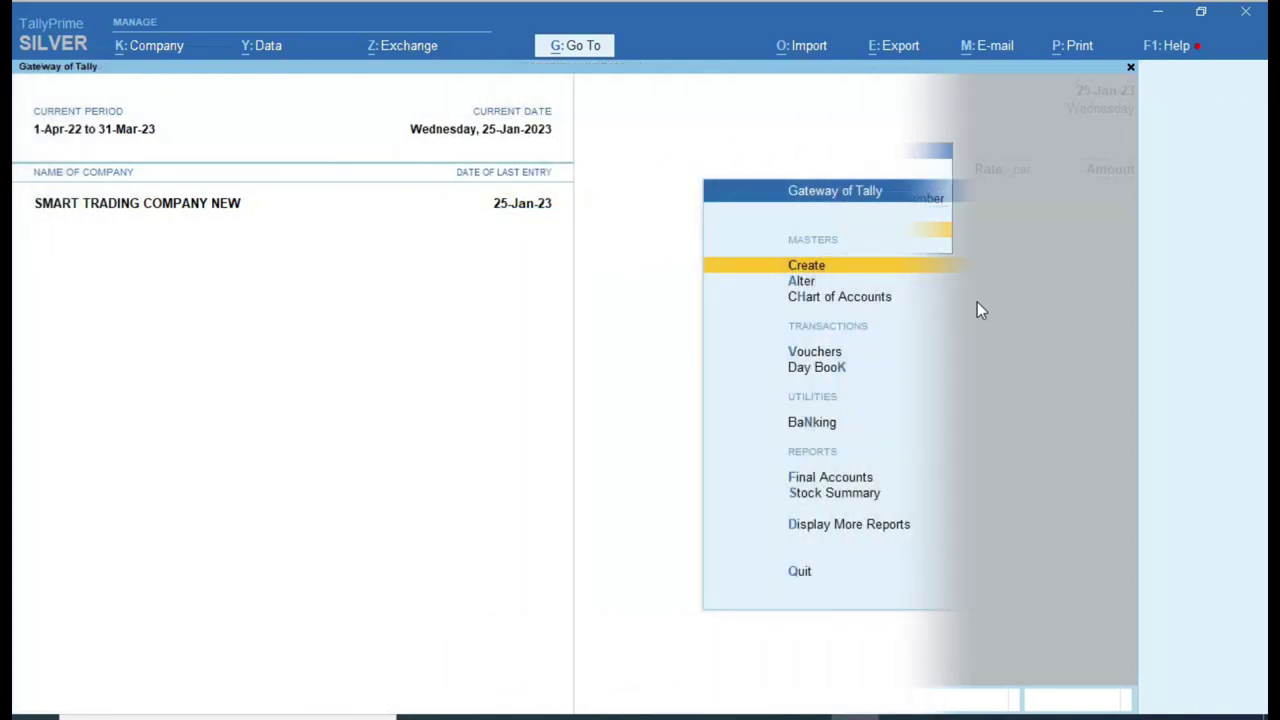
Start a sales voucher for SRI GANESH ENTERPRISES and open the item allocations for AMUL BUTTER 250 GM to examine the tracking number field
{"action": "key", "text": "Down"}
{"action": "key", "text": "Down"}
{"action": "key", "text": "Down"}
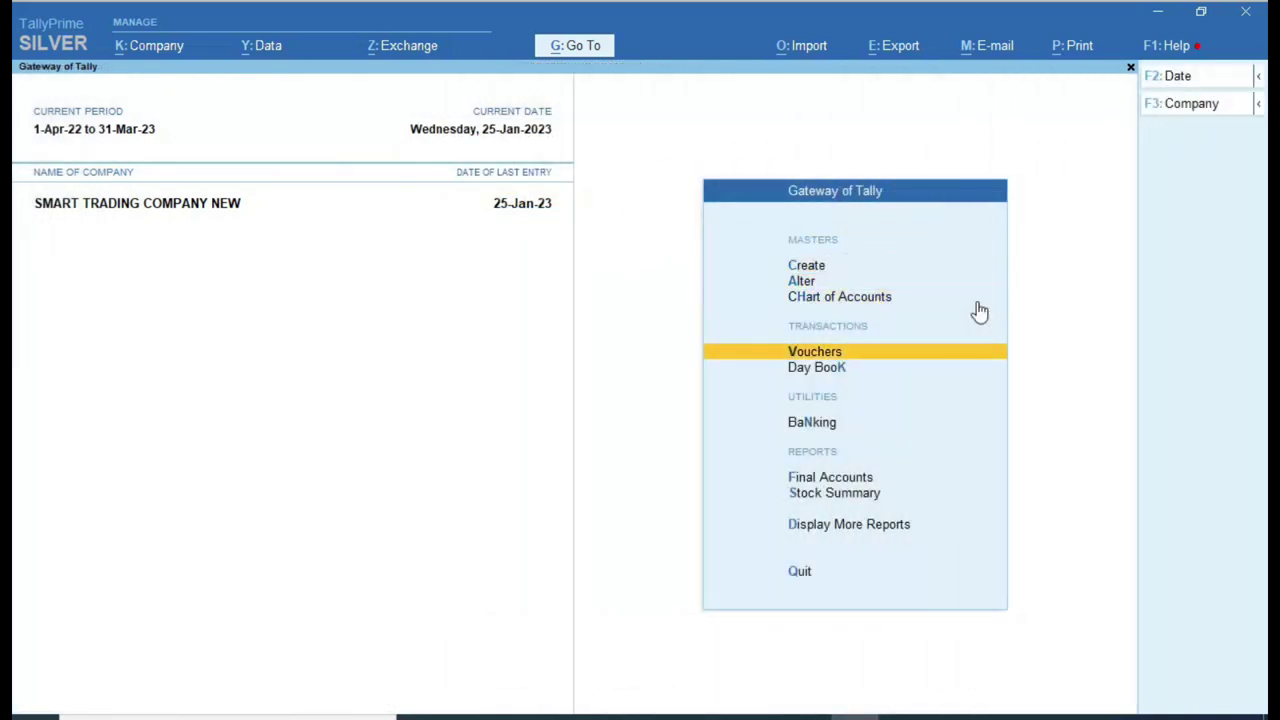
{"action": "key", "text": "Return"}
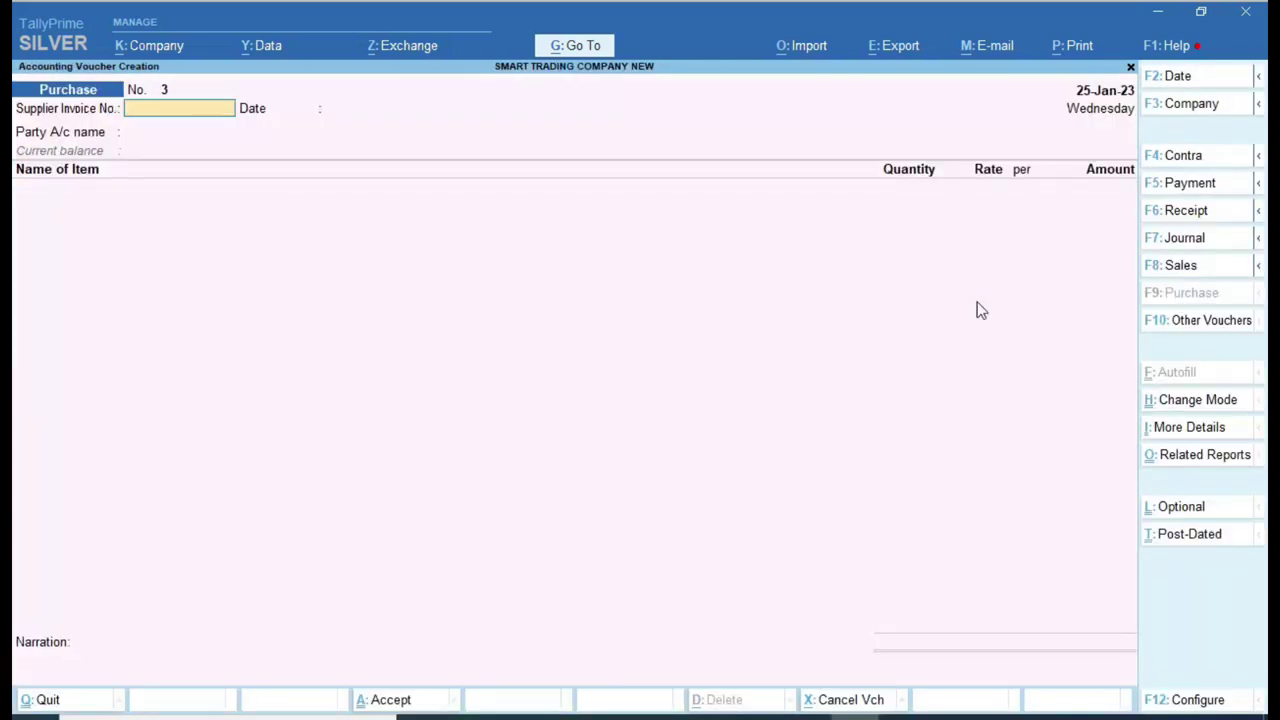
{"action": "key", "text": "F8"}
{"action": "key", "text": "Down"}
{"action": "key", "text": "Down"}
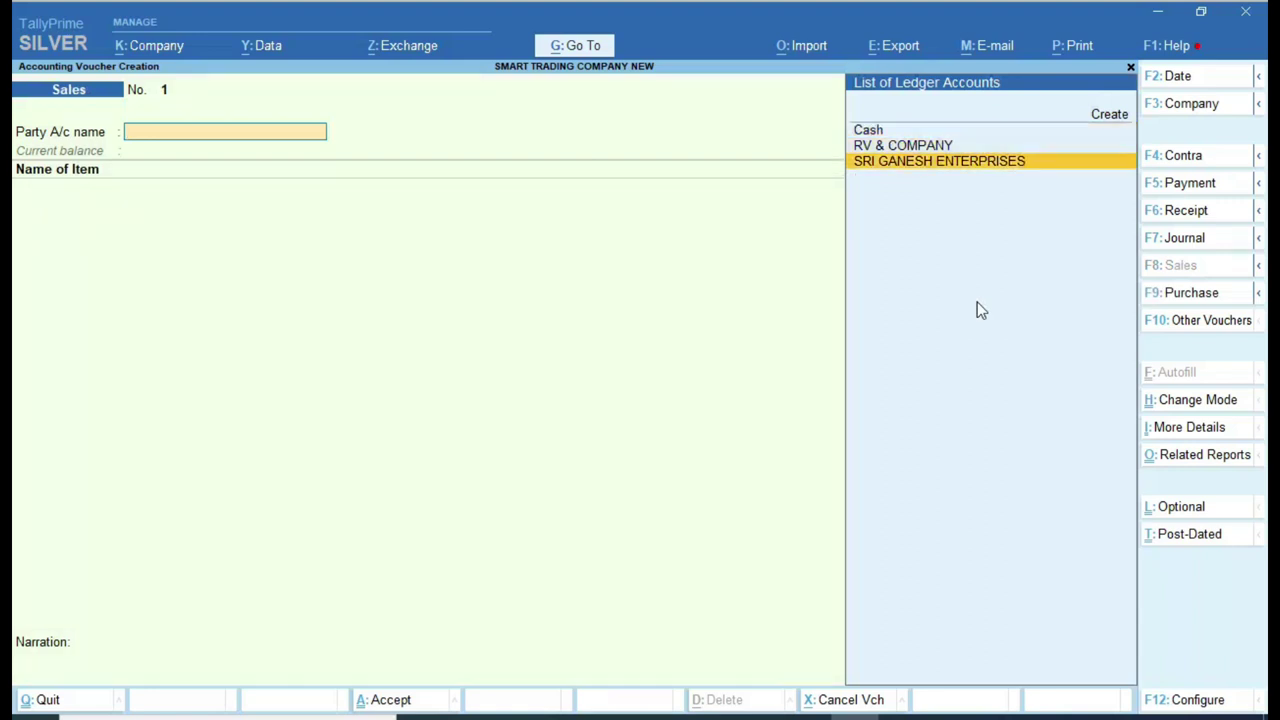
{"action": "key", "text": "Return"}
{"action": "type", "text": "A"}
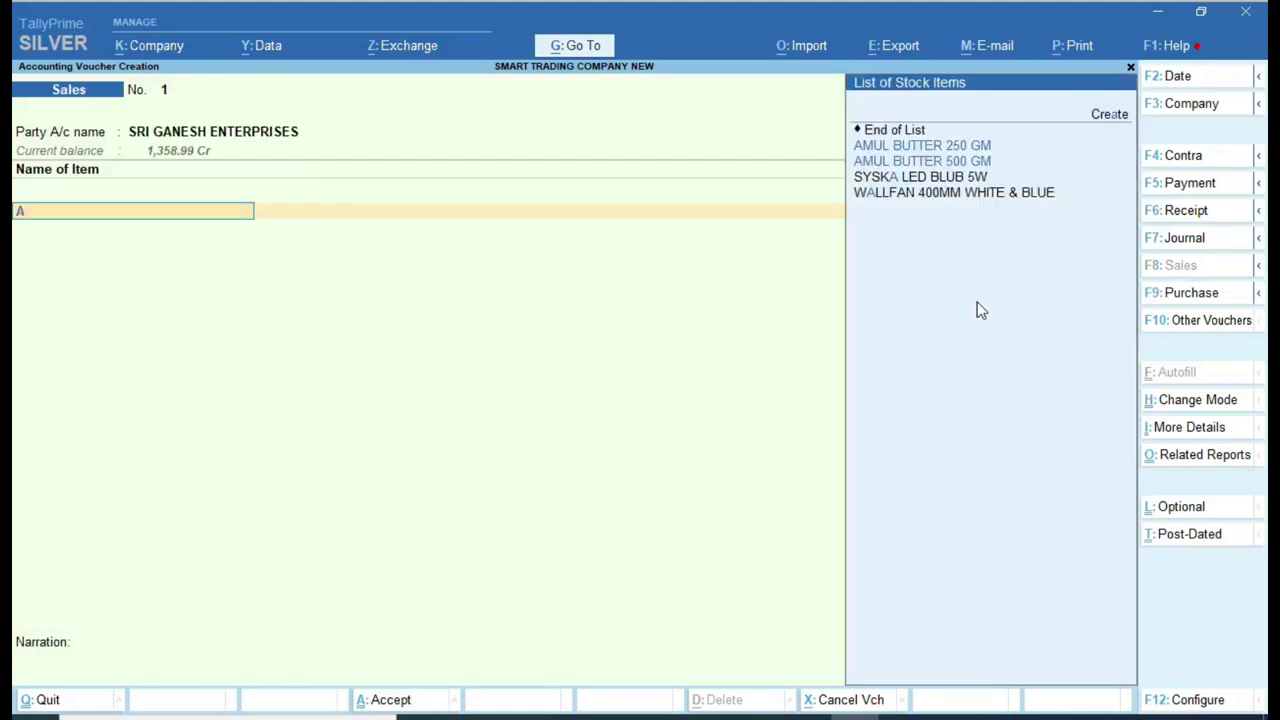
{"action": "key", "text": "Return"}
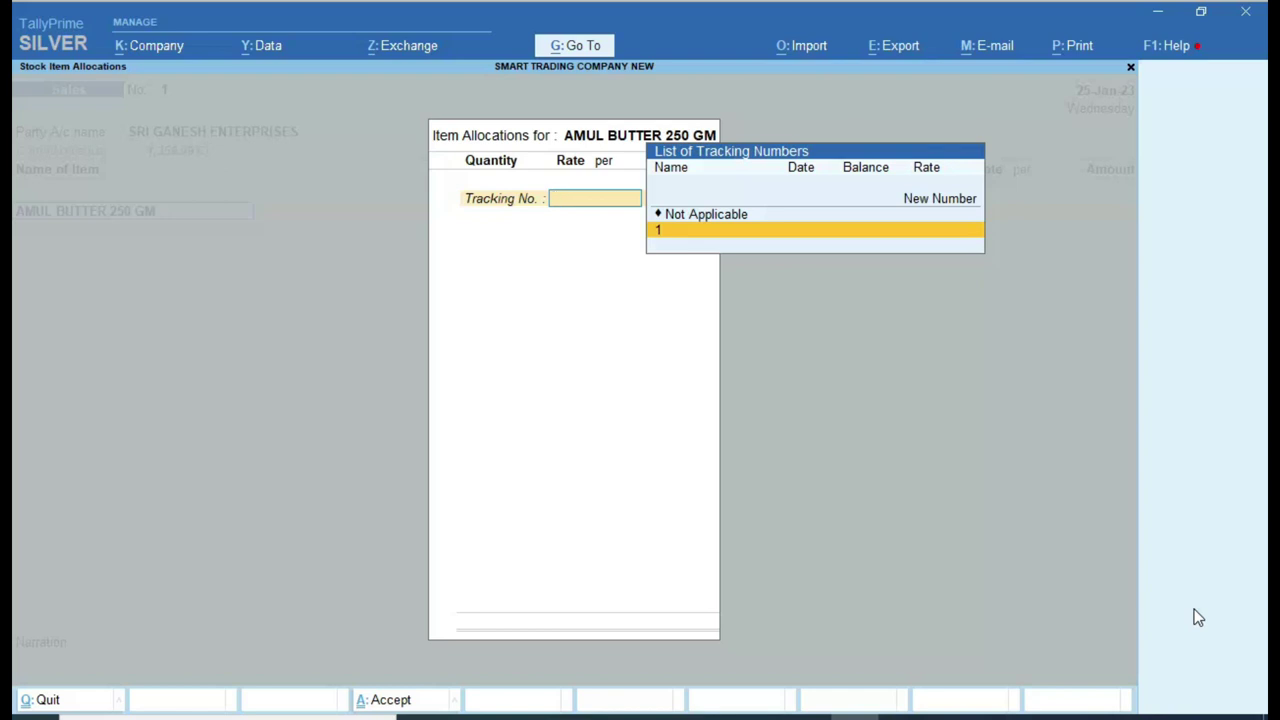
Review the sales voucher's configuration options, discard the unfinished voucher, and return to the Gateway of Tally
{"action": "key", "text": "Escape"}
{"action": "key", "text": "y"}
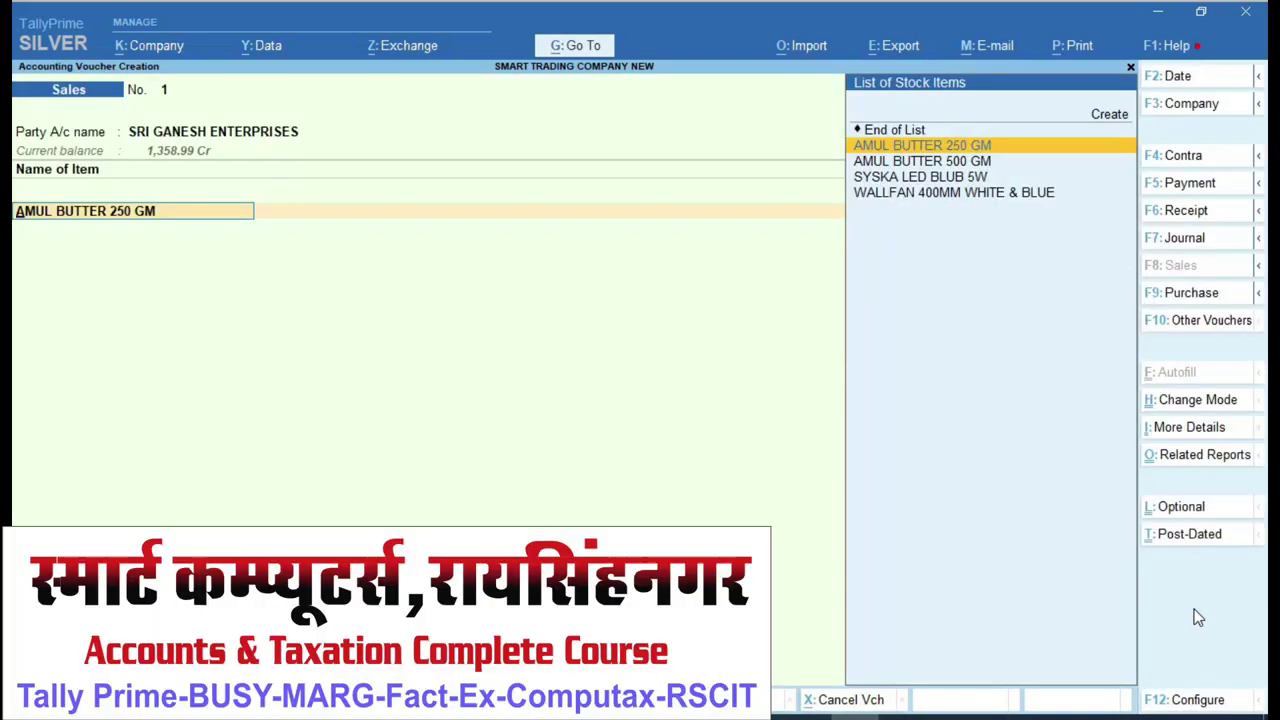
{"action": "key", "text": "F12"}
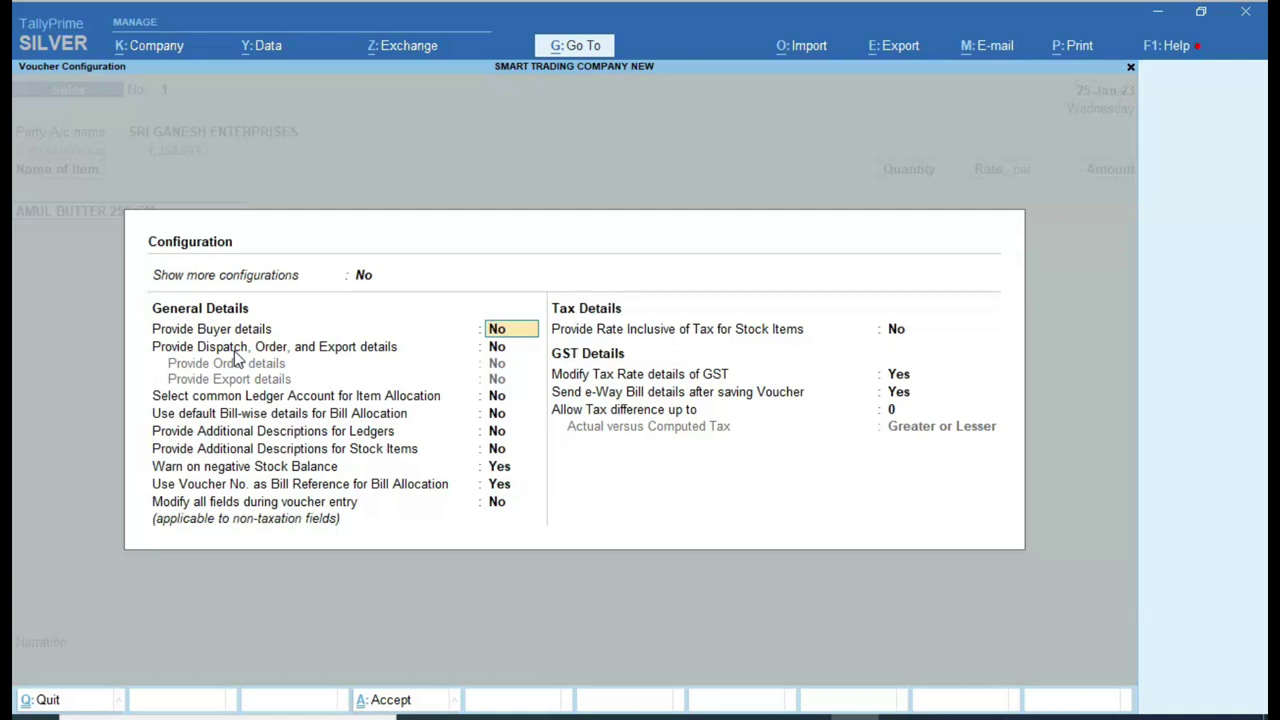
{"action": "key", "text": "Escape"}
{"action": "key", "text": "Escape"}
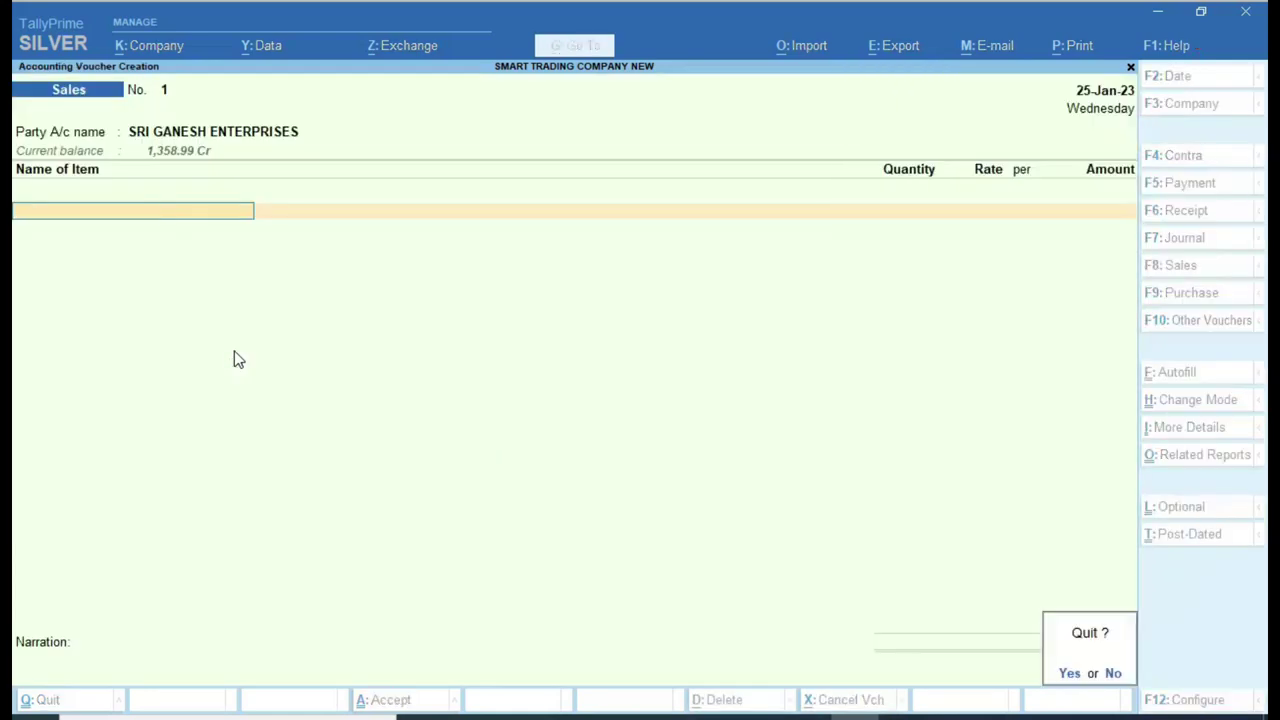
{"action": "key", "text": "y"}
{"action": "key", "text": "Escape"}
{"action": "key", "text": "n"}
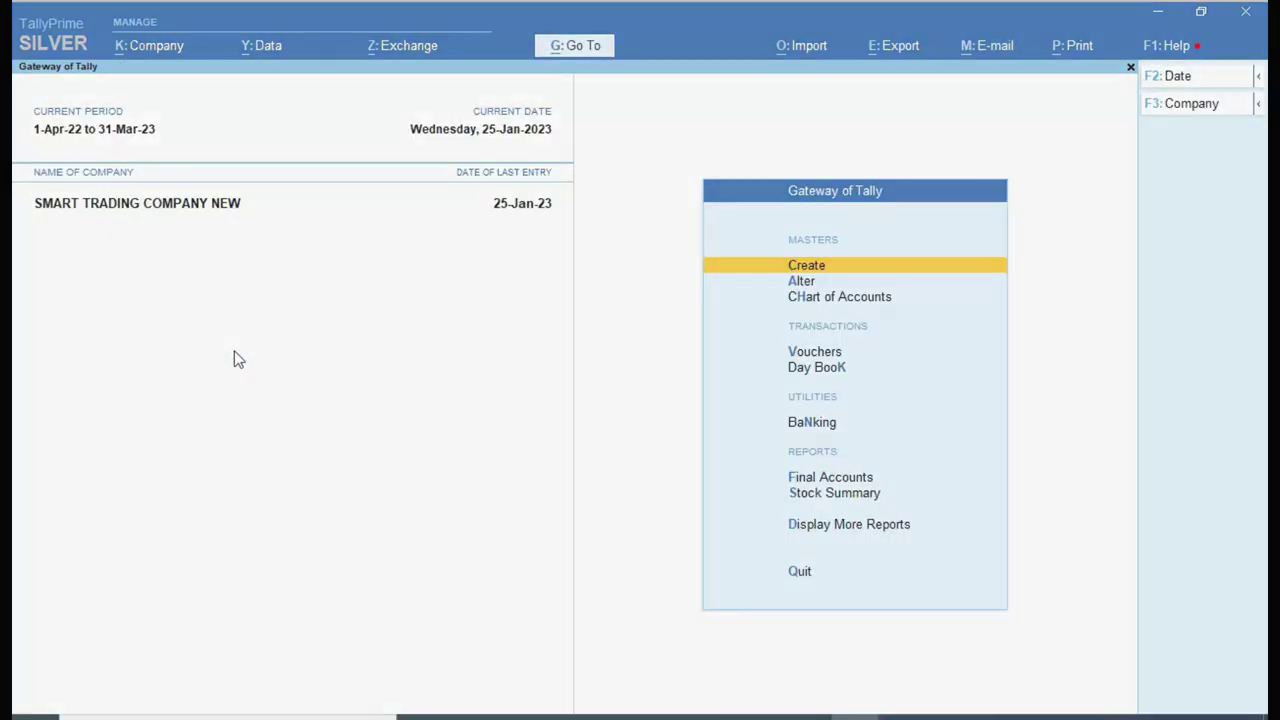
Open the list of voucher types for alteration
{"action": "key", "text": "Down"}
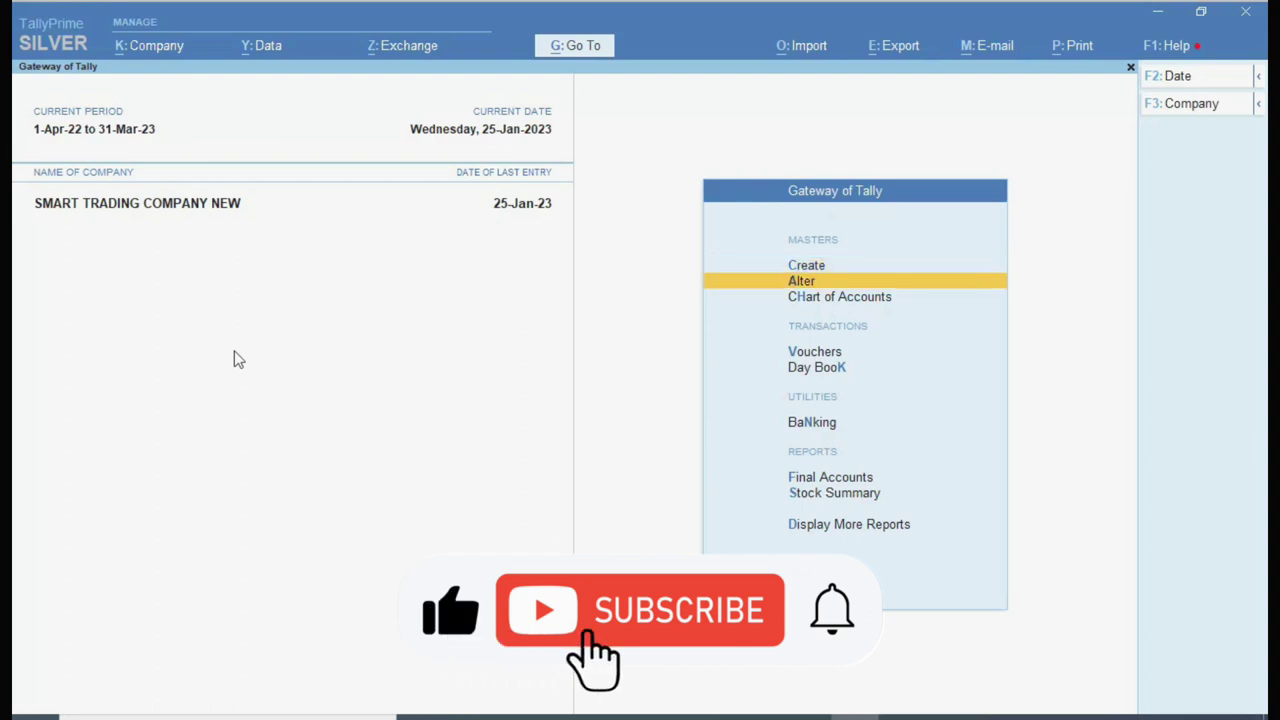
{"action": "key", "text": "Return"}
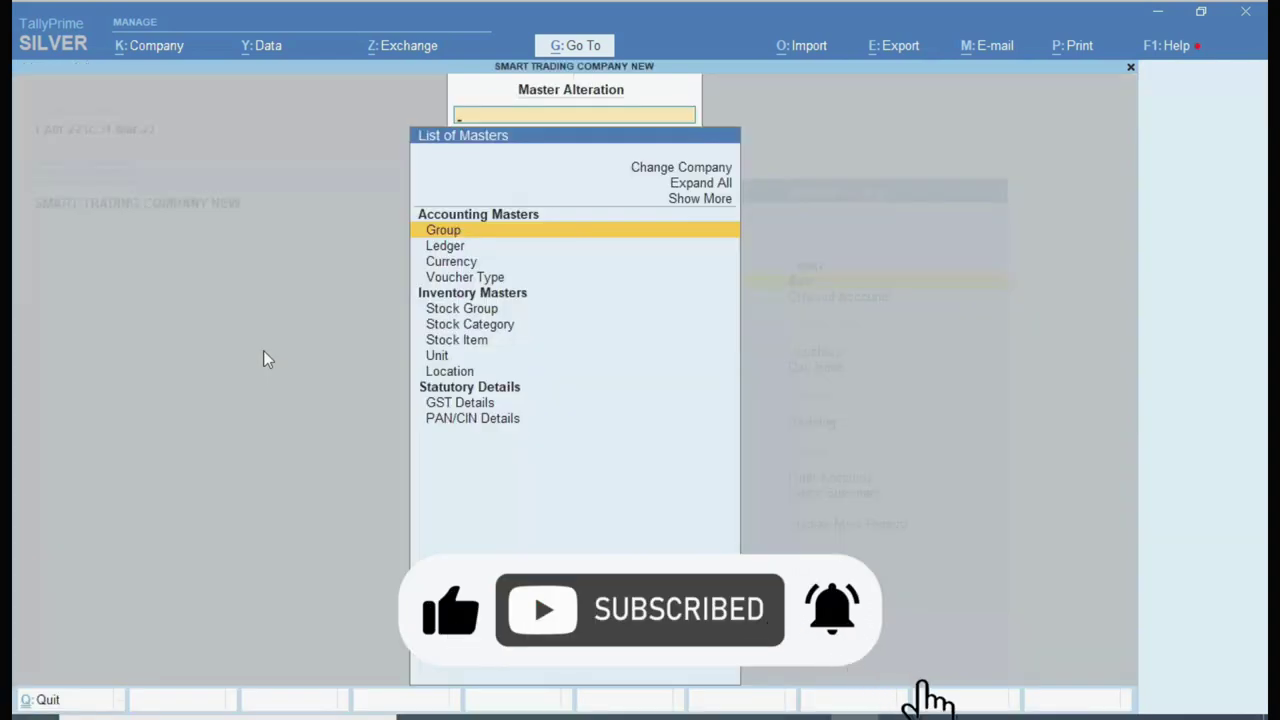
{"action": "key", "text": "Down"}
{"action": "key", "text": "Down"}
{"action": "key", "text": "Down"}
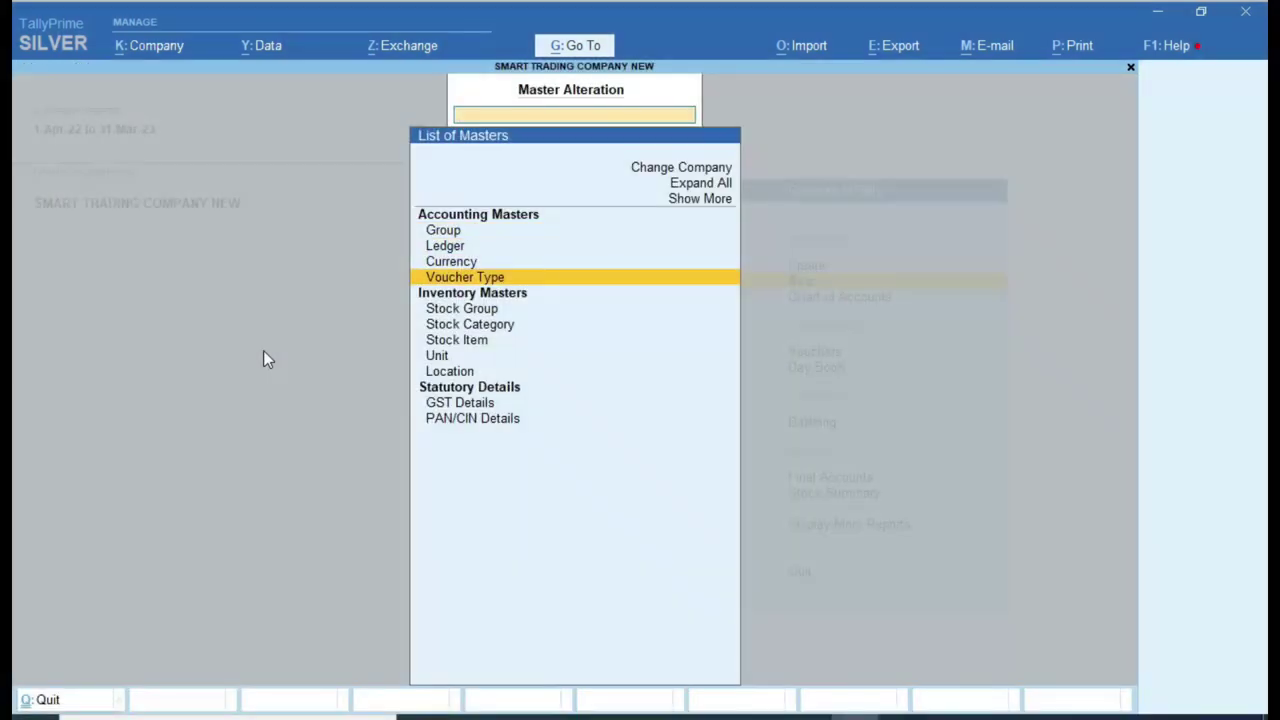
{"action": "key", "text": "Return"}
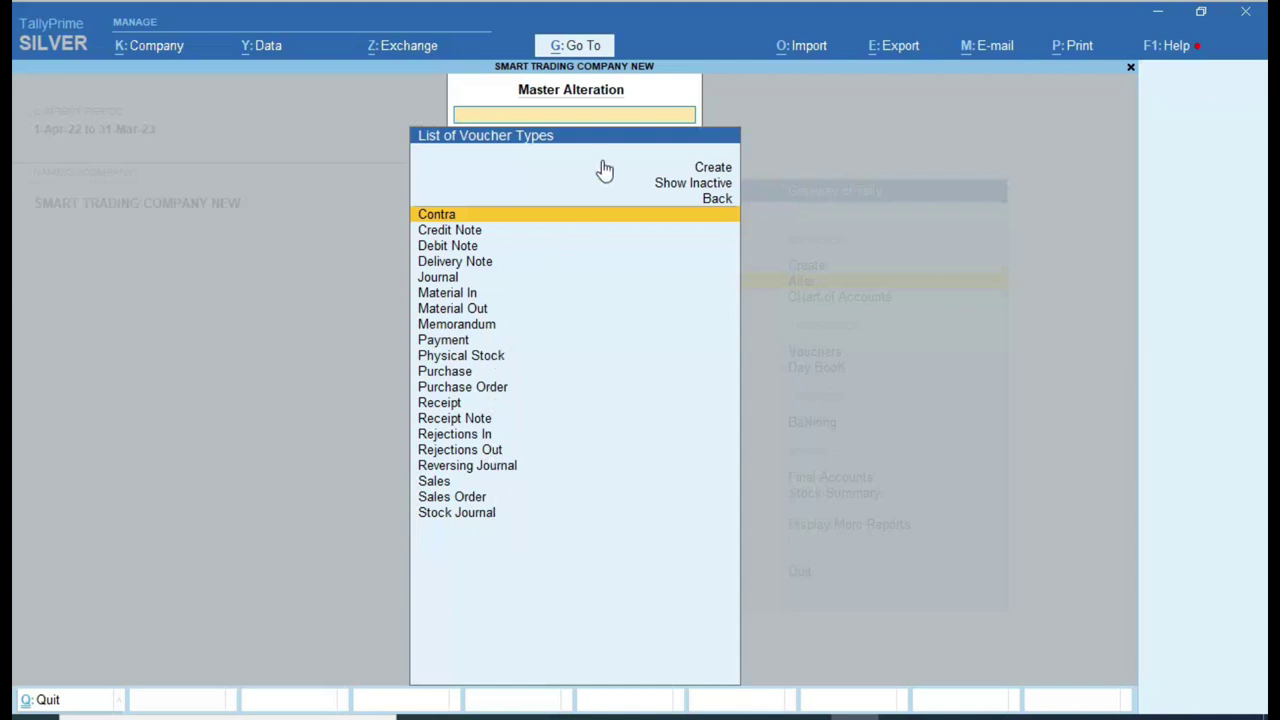
Set Activate this Voucher Type to No for the Delivery Note voucher type and save it
{"action": "key", "text": "Down"}
{"action": "key", "text": "Down"}
{"action": "key", "text": "Down"}
{"action": "key", "text": "Return"}
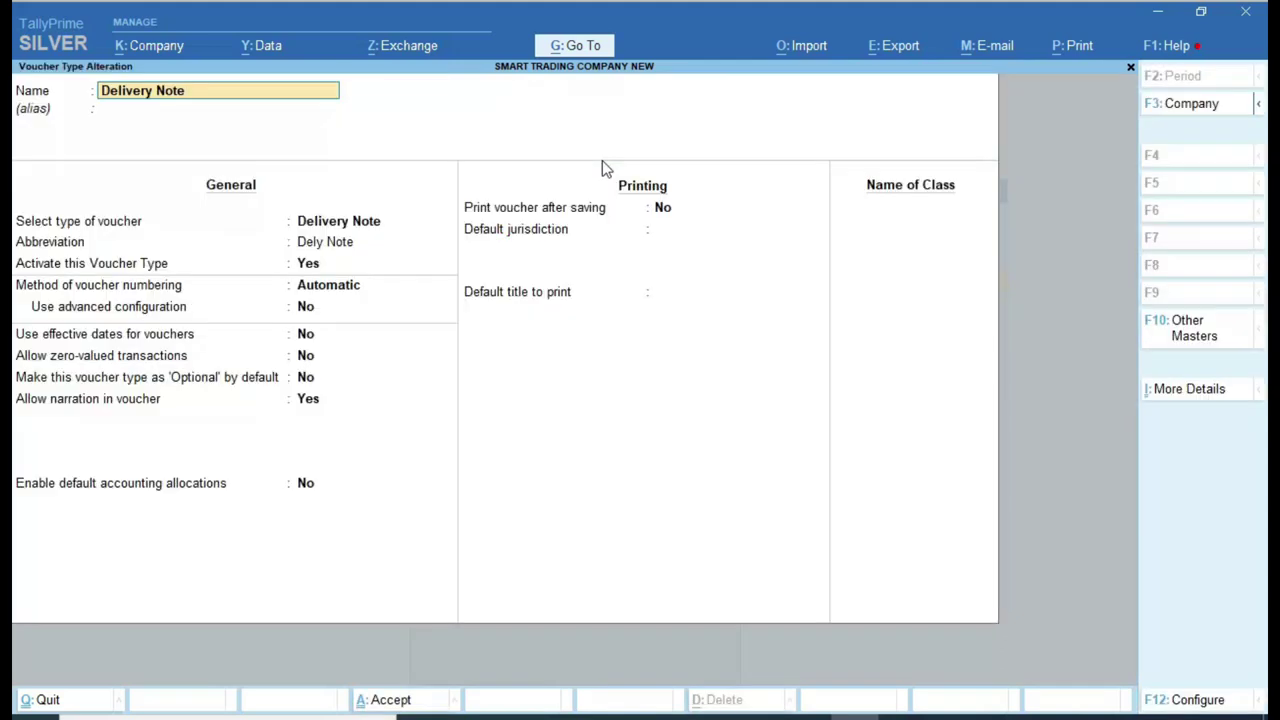
{"action": "key", "text": "ctrl"}
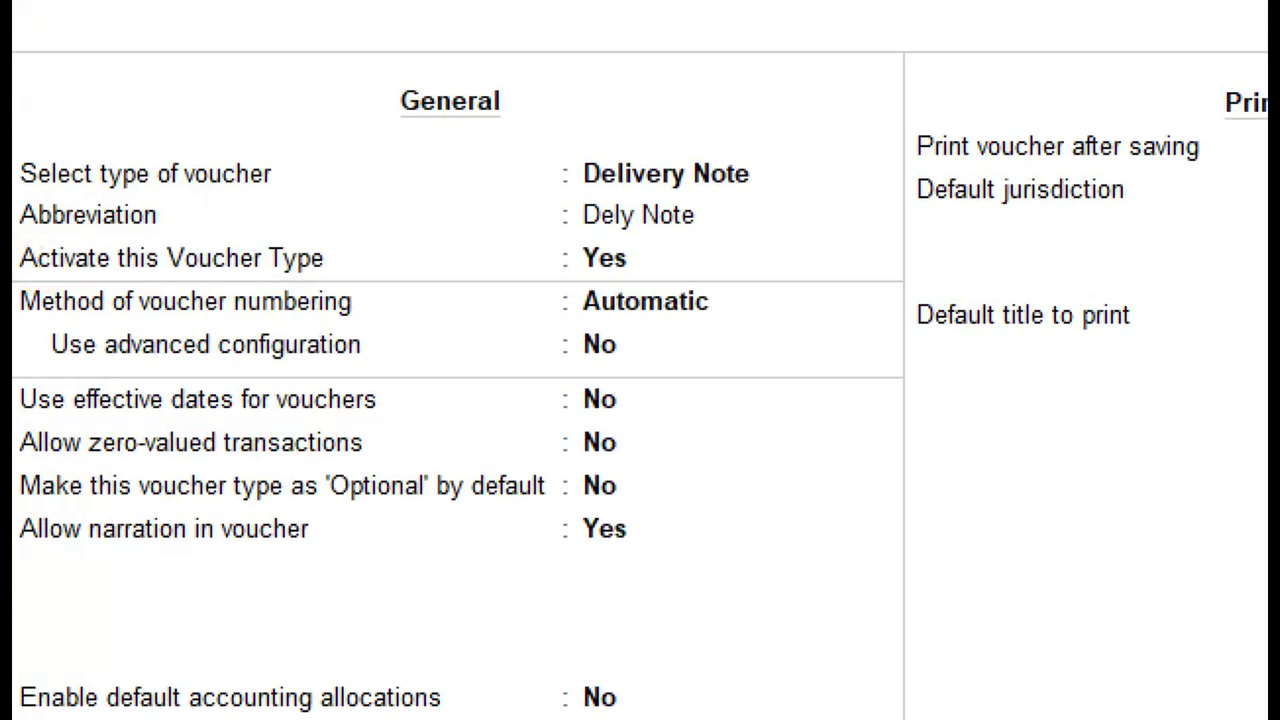
{"action": "left_click_drag", "start_coordinate": [14, 226], "coordinate": [298, 304]}
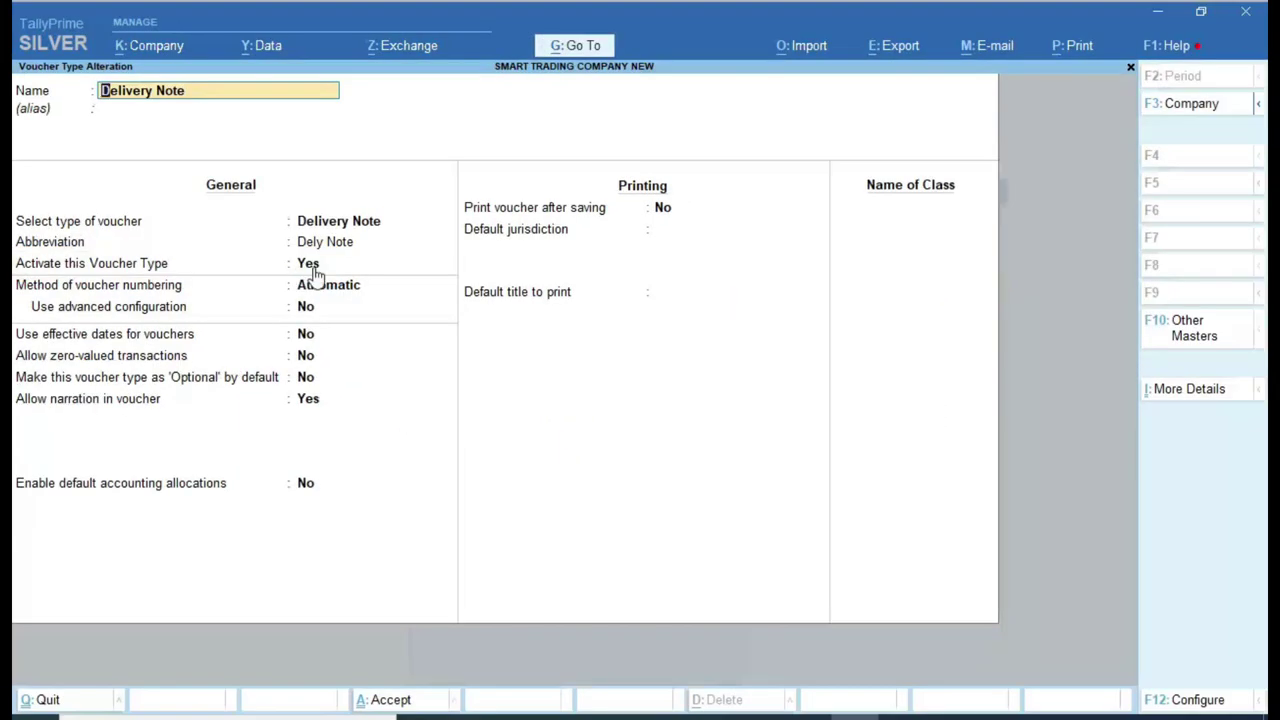
{"action": "left_click", "coordinate": [606, 257]}
{"action": "type", "text": "n"}
{"action": "key", "text": "Return"}
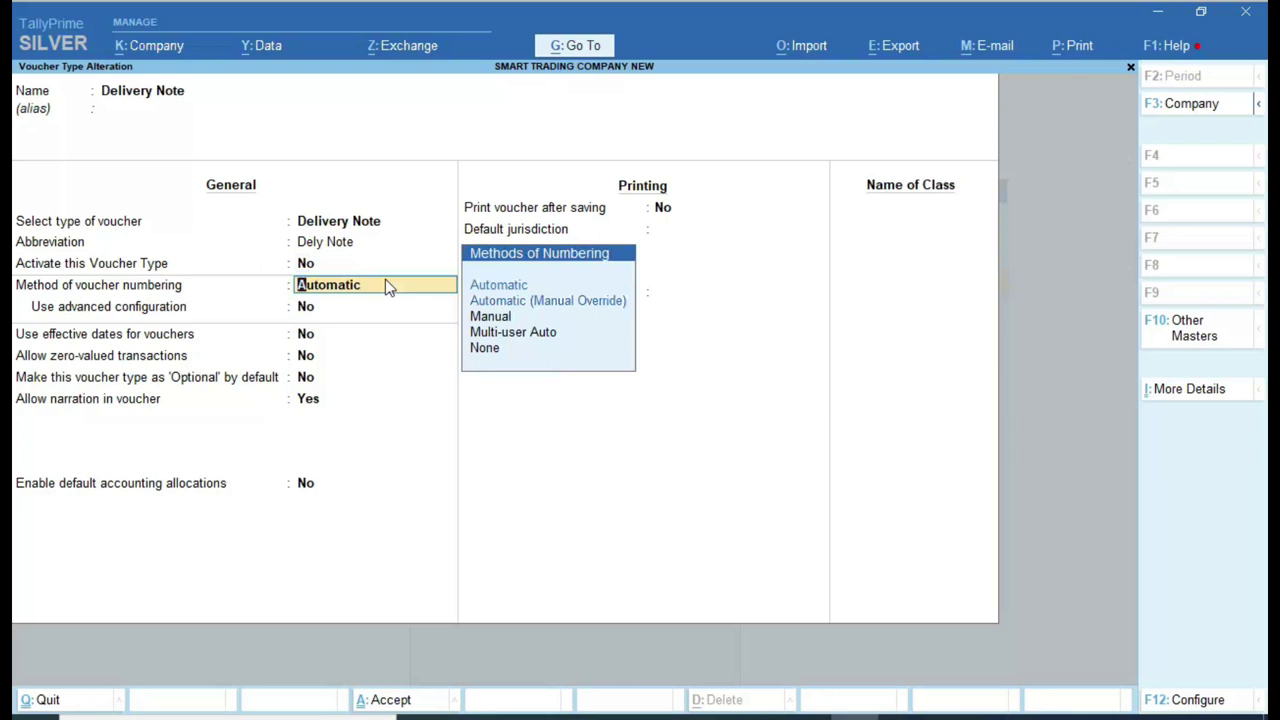
{"action": "key", "text": "ctrl"}
{"action": "key", "text": "ctrl+a"}
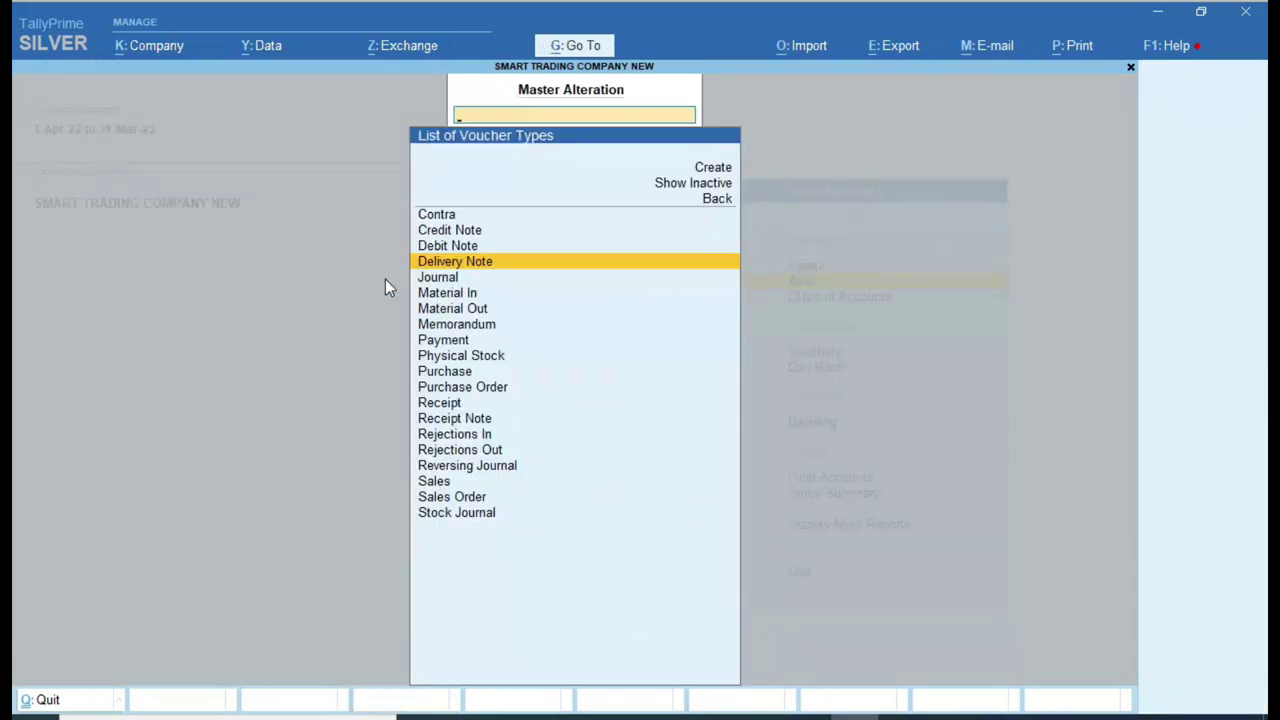
Set Activate this Voucher Type to No for the Material In voucher type and save it
{"action": "key", "text": "Down"}
{"action": "key", "text": "Down"}
{"action": "key", "text": "Return"}
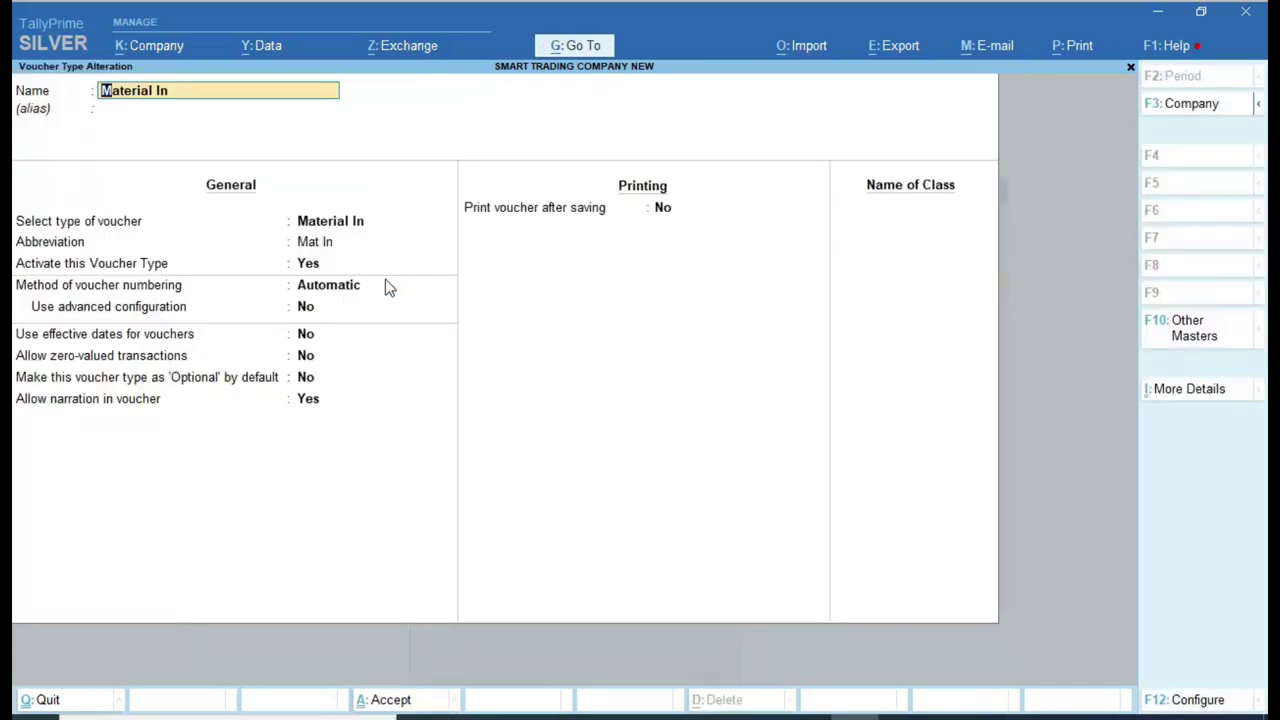
{"action": "left_click", "coordinate": [322, 266]}
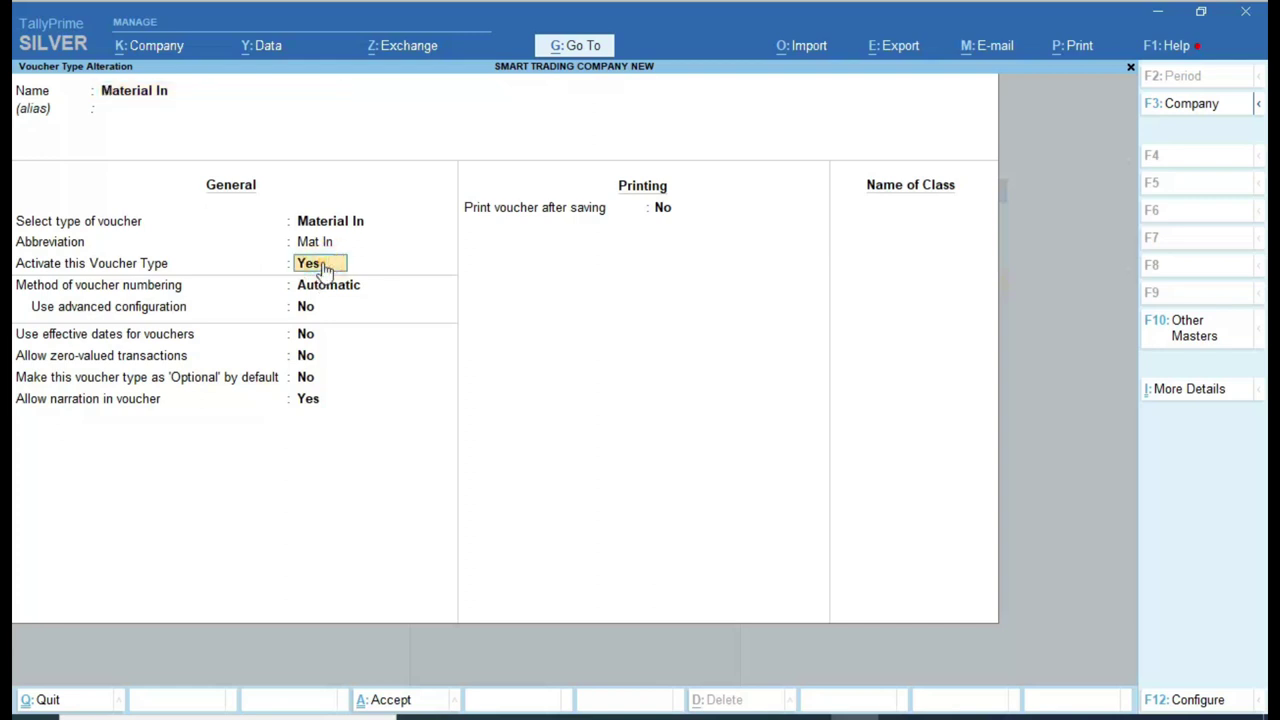
{"action": "type", "text": "N"}
{"action": "key", "text": "Return"}
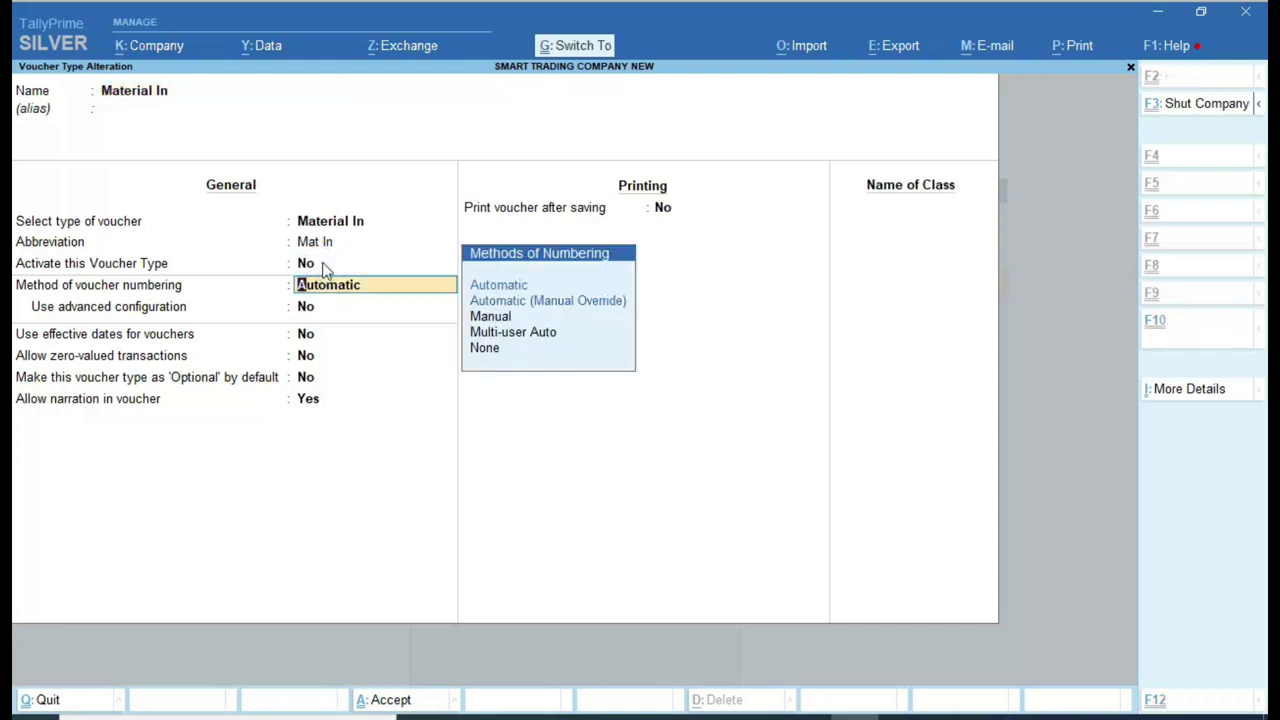
{"action": "key", "text": "ctrl+a"}
Set Activate this Voucher Type to No for the Material Out voucher type and save it
{"action": "key", "text": "Down"}
{"action": "key", "text": "Return"}
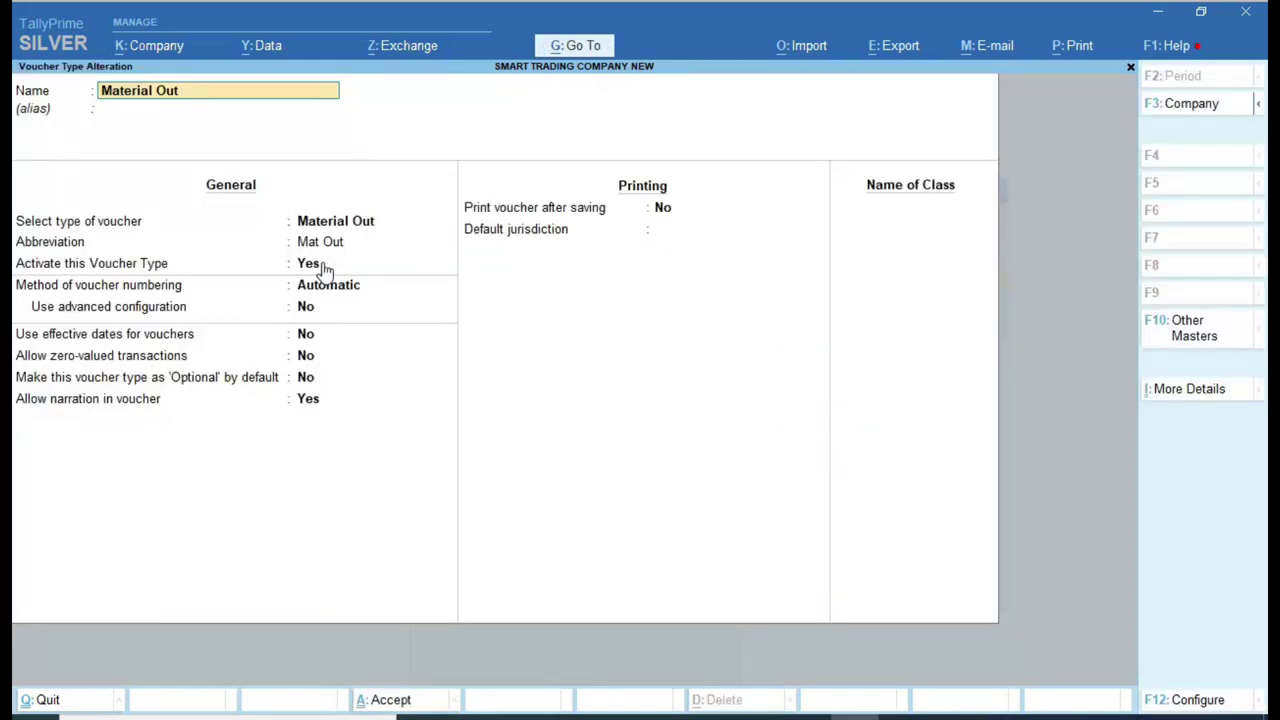
{"action": "left_click", "coordinate": [322, 266]}
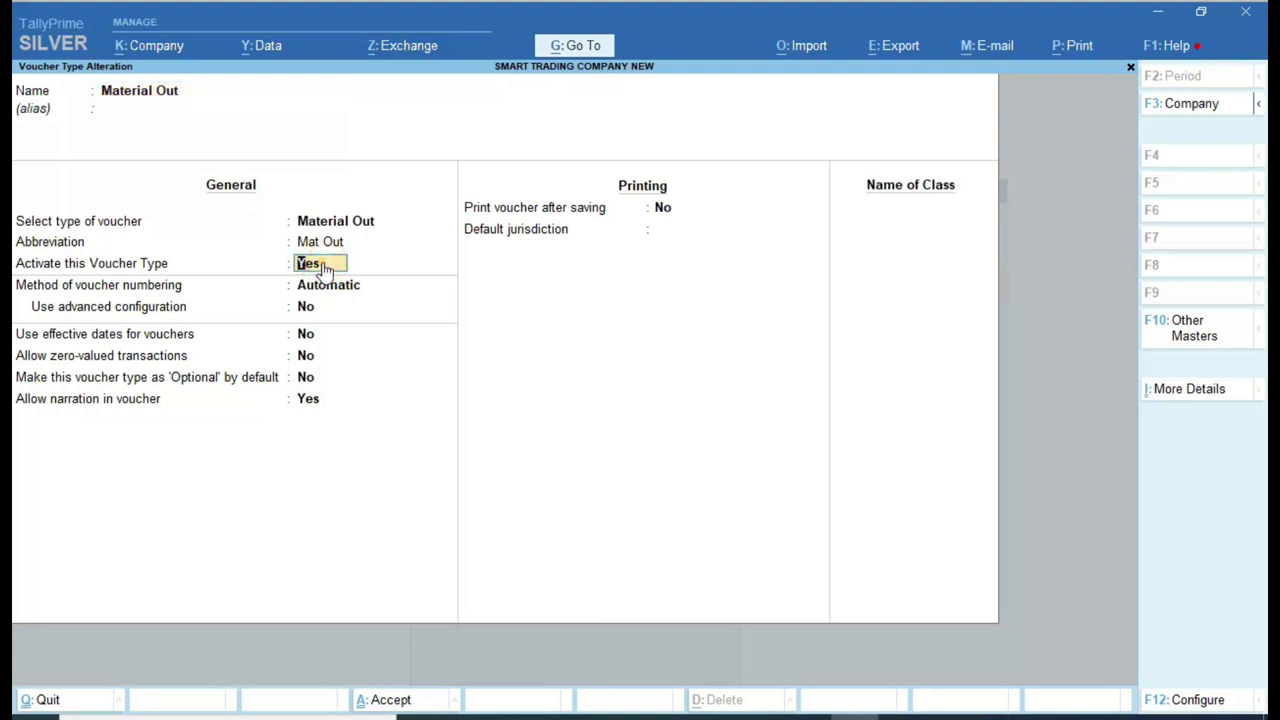
{"action": "type", "text": "N"}
{"action": "key", "text": "Return"}
{"action": "key", "text": "ctrl+a"}
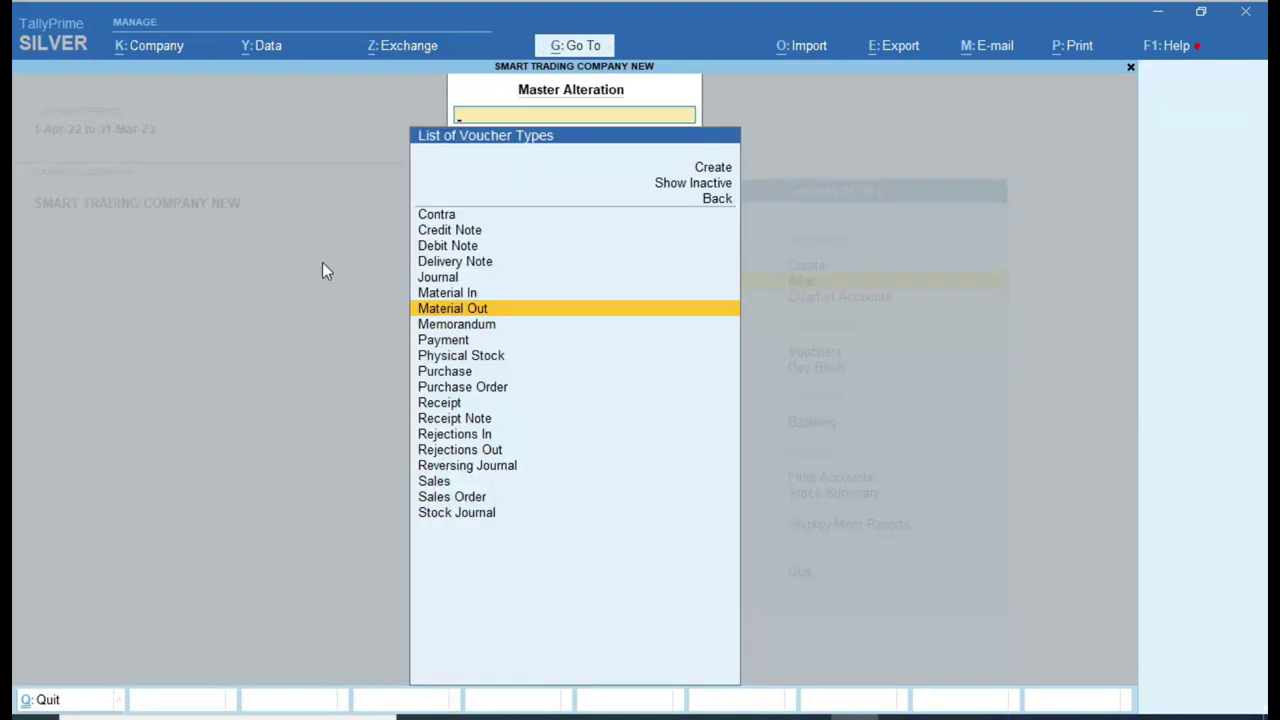
Check whether the Purchase Order voucher type is activated and leave it without saving
{"action": "key", "text": "Down"}
{"action": "key", "text": "Down"}
{"action": "key", "text": "Down"}
{"action": "key", "text": "Down"}
{"action": "key", "text": "Down"}
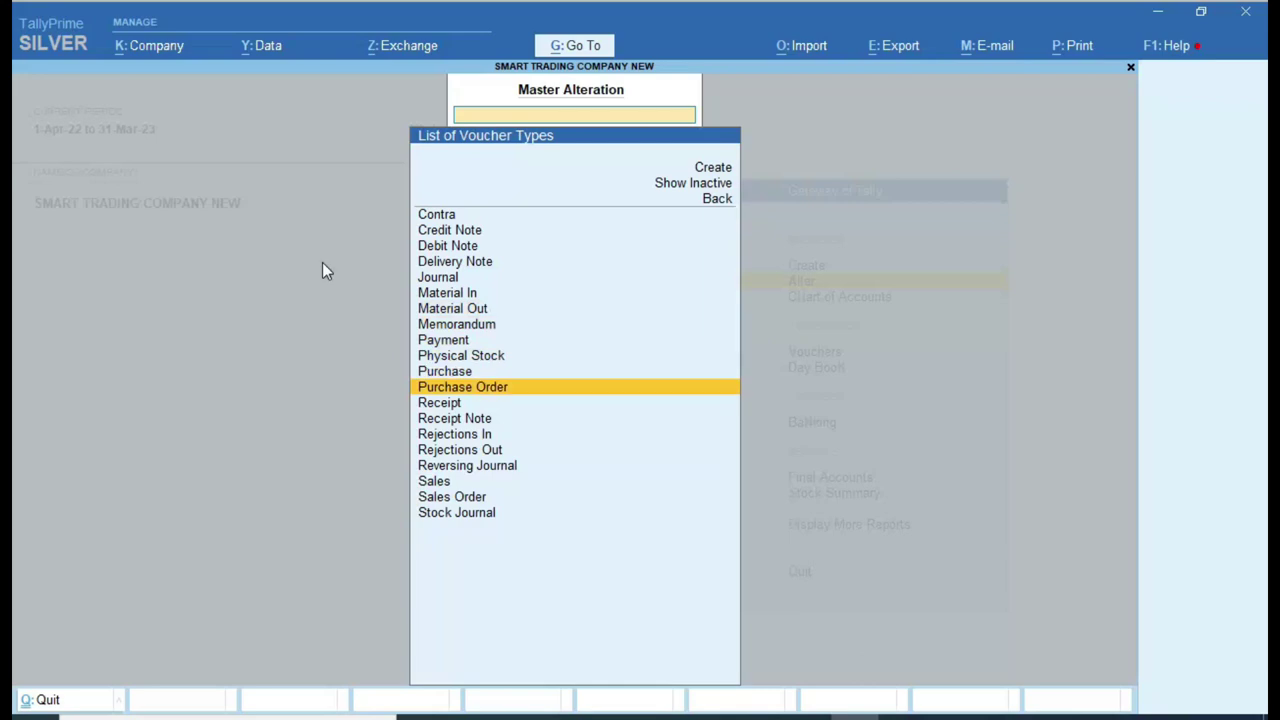
{"action": "key", "text": "Return"}
{"action": "key", "text": "BackSpace"}
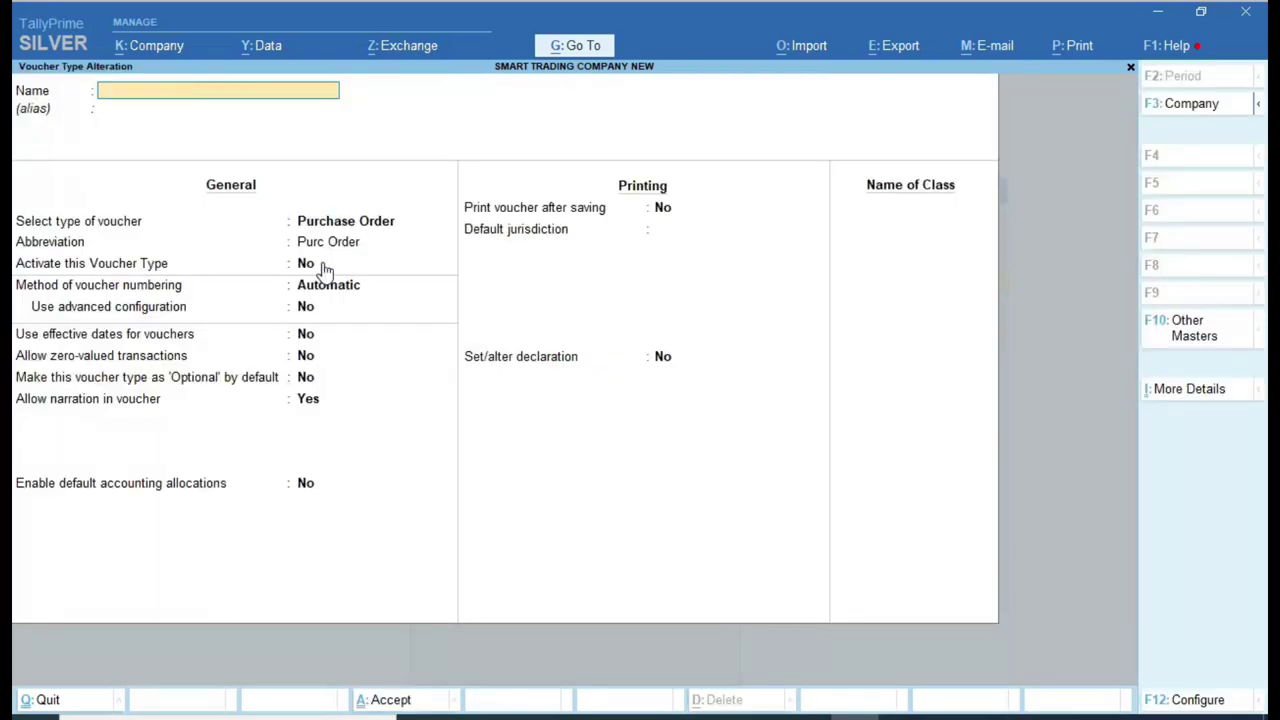
{"action": "key", "text": "Escape"}
{"action": "key", "text": "y"}
Check whether the Receipt Note voucher type is activated and leave it without saving
{"action": "key", "text": "Down"}
{"action": "key", "text": "Down"}
{"action": "key", "text": "Down"}
{"action": "key", "text": "Up"}
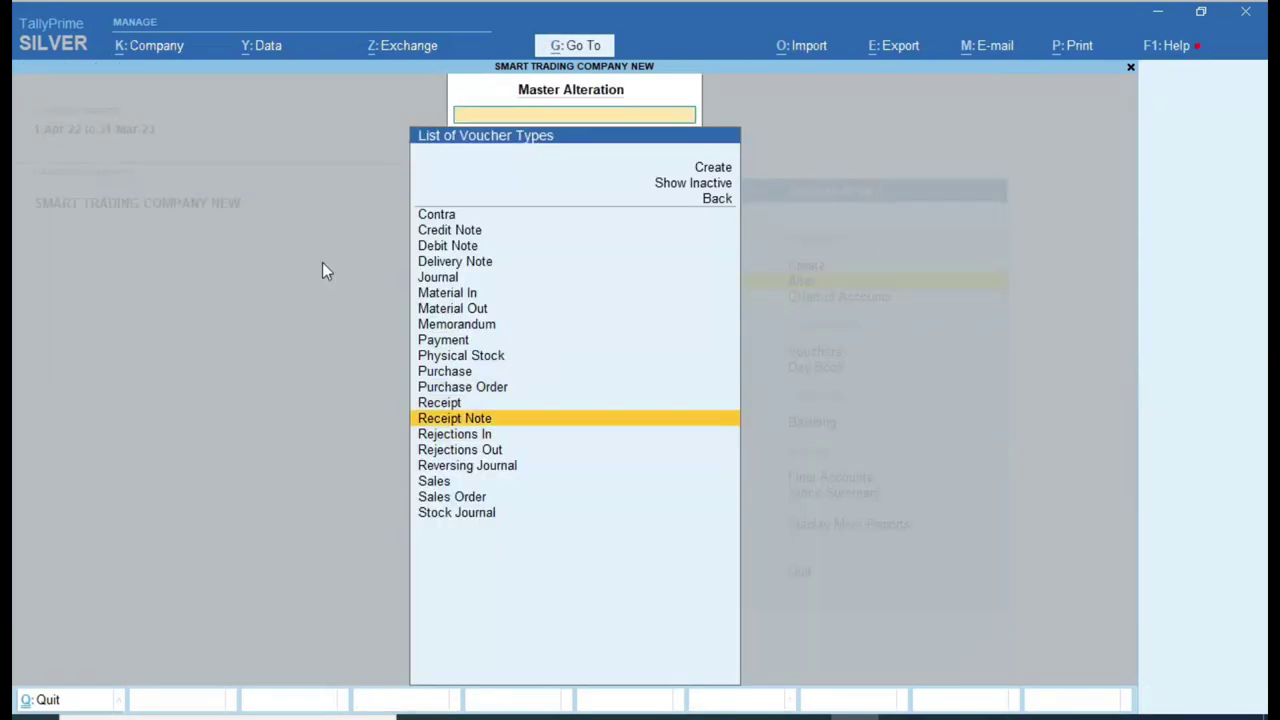
{"action": "key", "text": "Return"}
{"action": "key", "text": "BackSpace"}
{"action": "key", "text": "Escape"}
{"action": "key", "text": "y"}
Set Activate this Voucher Type to No for the Rejections In voucher type and return to the voucher type list
{"action": "key", "text": "Down"}
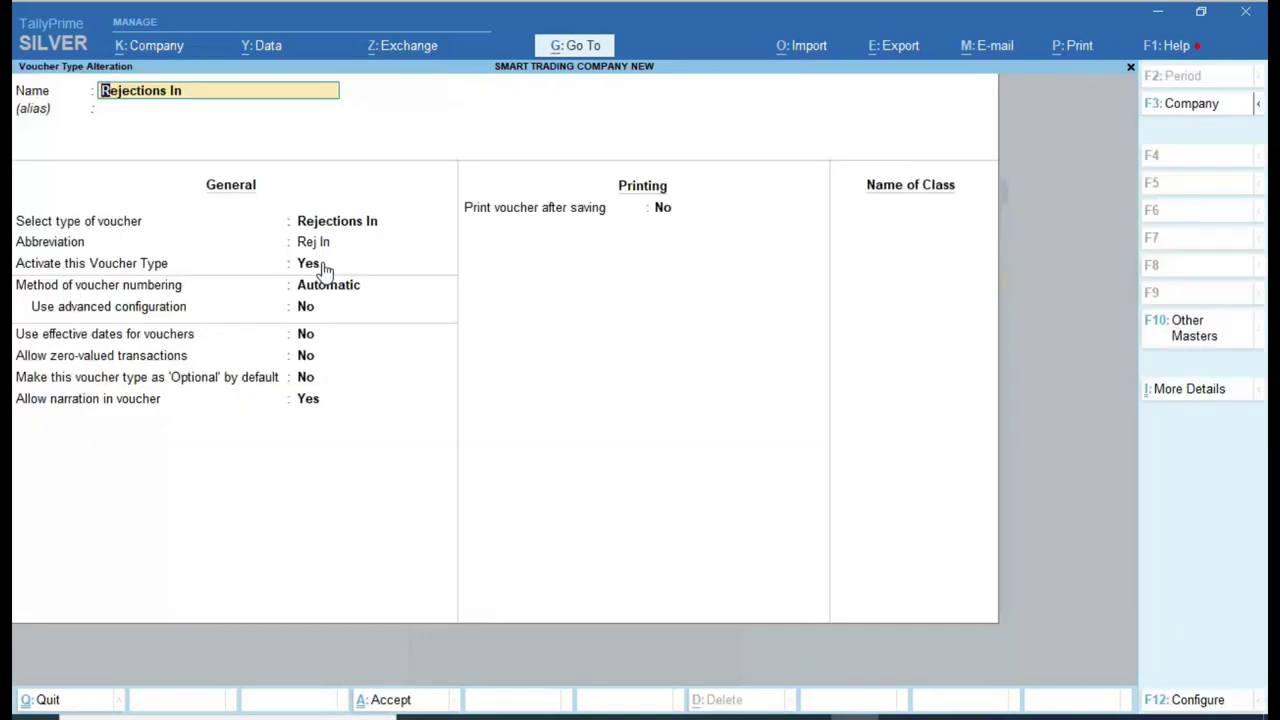
{"action": "left_click", "coordinate": [318, 264]}
{"action": "key", "text": "n"}
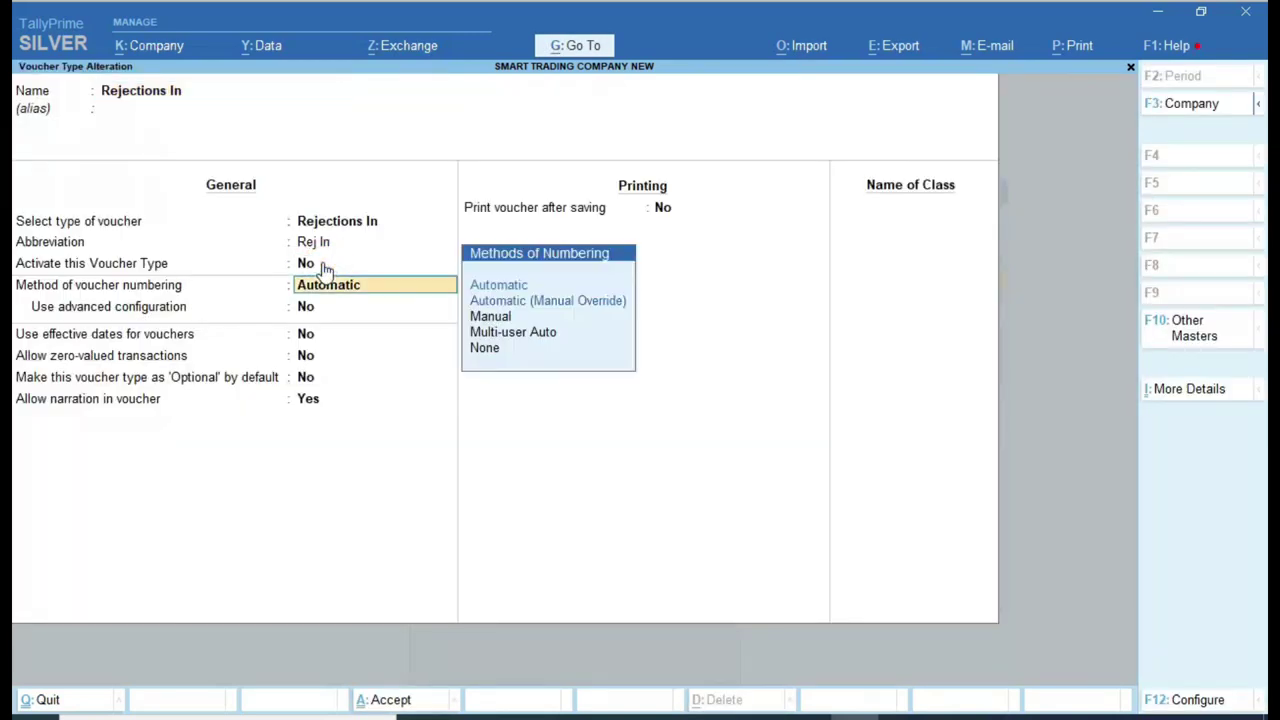
{"action": "key", "text": "ctrl+q"}
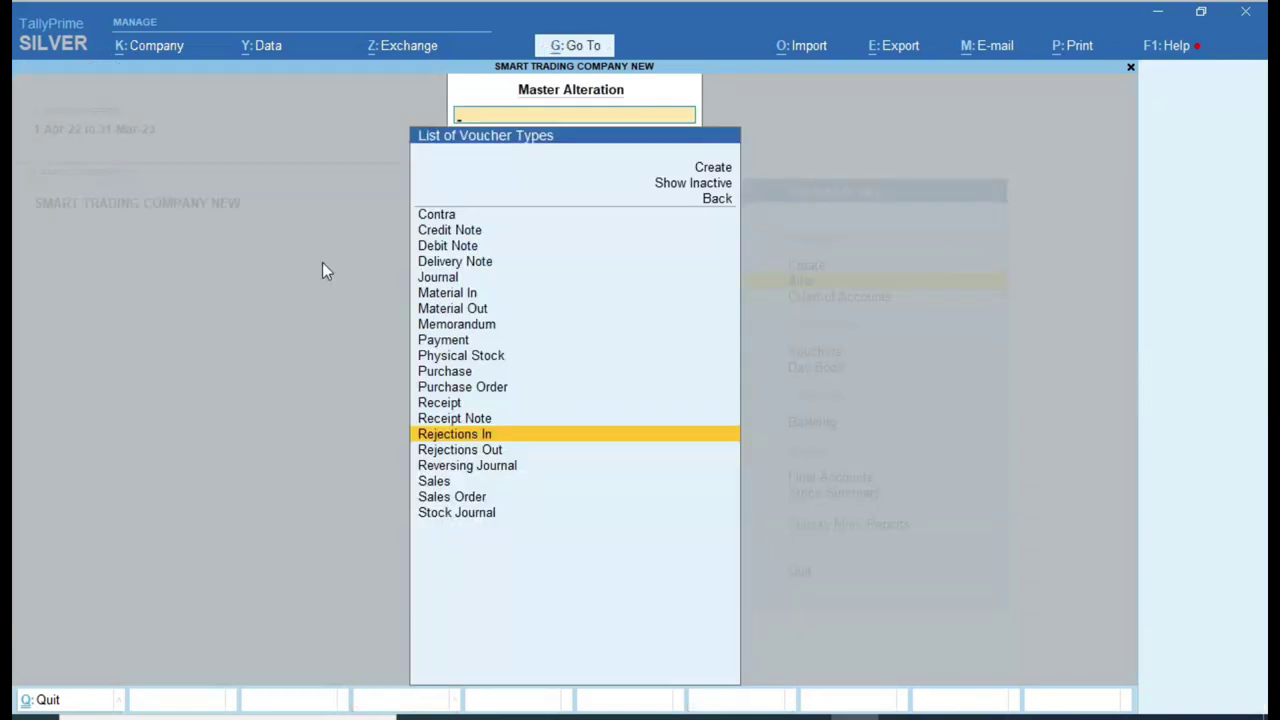
Set Activate this Voucher Type to No for the Rejections Out voucher type and save it
{"action": "key", "text": "Down"}
{"action": "key", "text": "Return"}
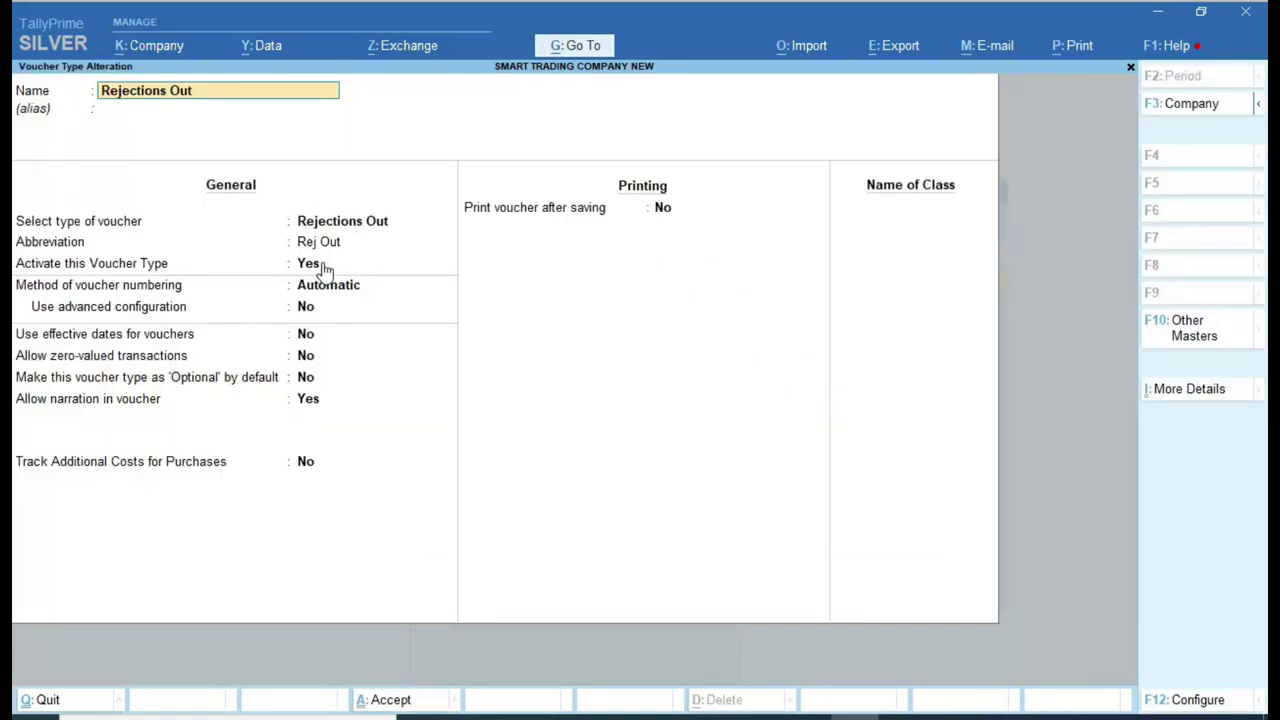
{"action": "left_click", "coordinate": [322, 265]}
{"action": "type", "text": "n"}
{"action": "key", "text": "Return"}
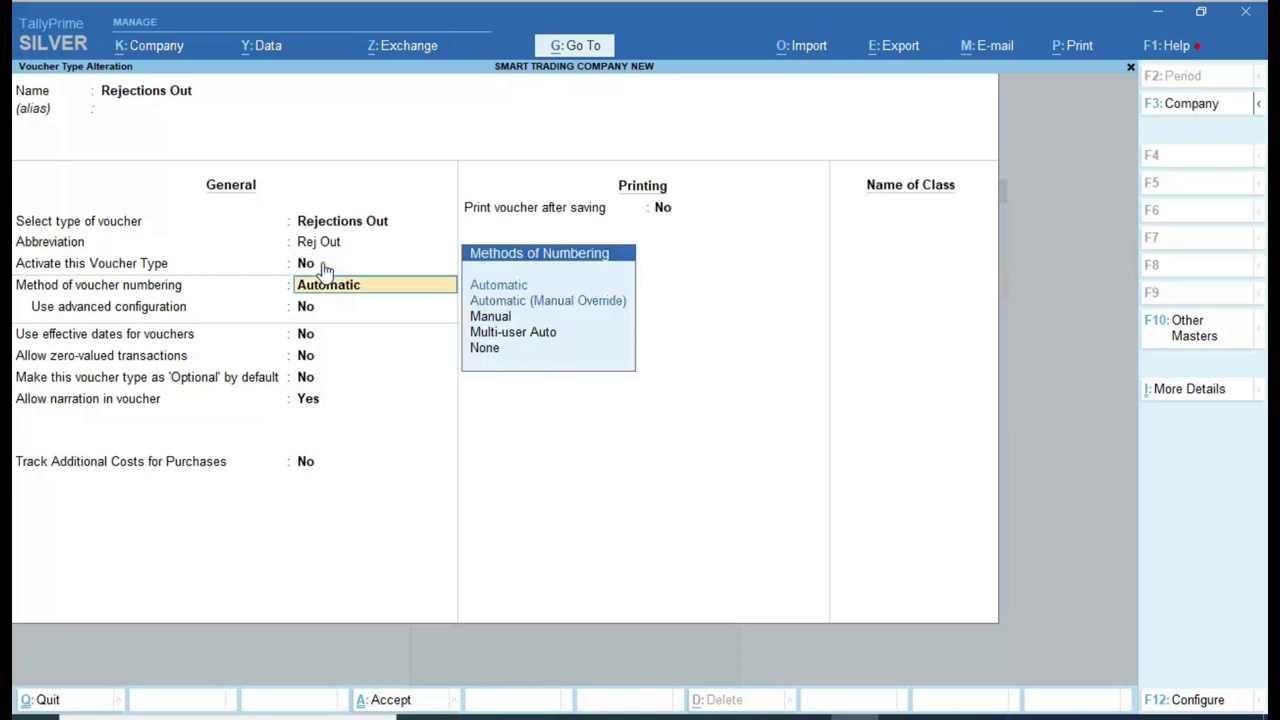
{"action": "key", "text": "ctrl+a"}
Check the Sales Order voucher type and return to the Gateway of Tally without saving
{"action": "key", "text": "Down"}
{"action": "key", "text": "Down"}
{"action": "key", "text": "Down"}
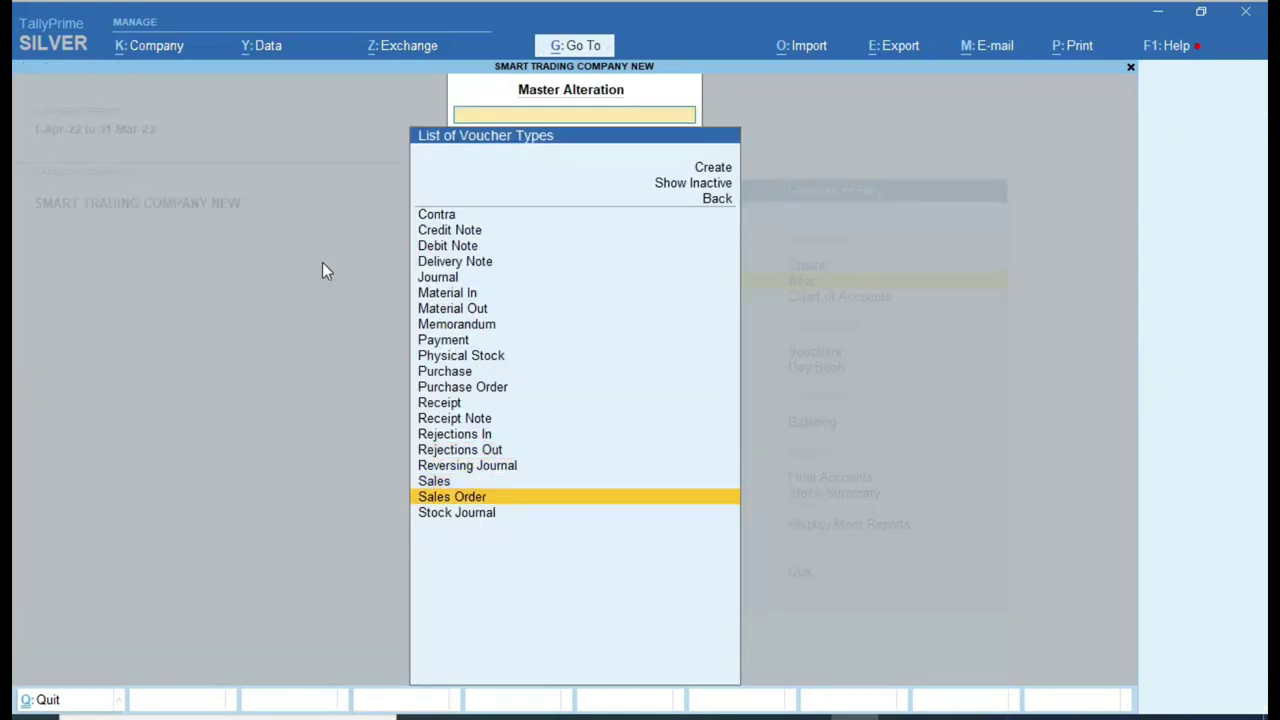
{"action": "key", "text": "Return"}
{"action": "key", "text": "BackSpace"}
{"action": "key", "text": "Escape"}
{"action": "key", "text": "Escape"}
Start a sales voucher with Cash as the party and add 1 PCS of SYSKA LED BLUB 5W
{"action": "key", "text": "Up"}
{"action": "key", "text": "Down"}
{"action": "key", "text": "Down"}
{"action": "key", "text": "Down"}
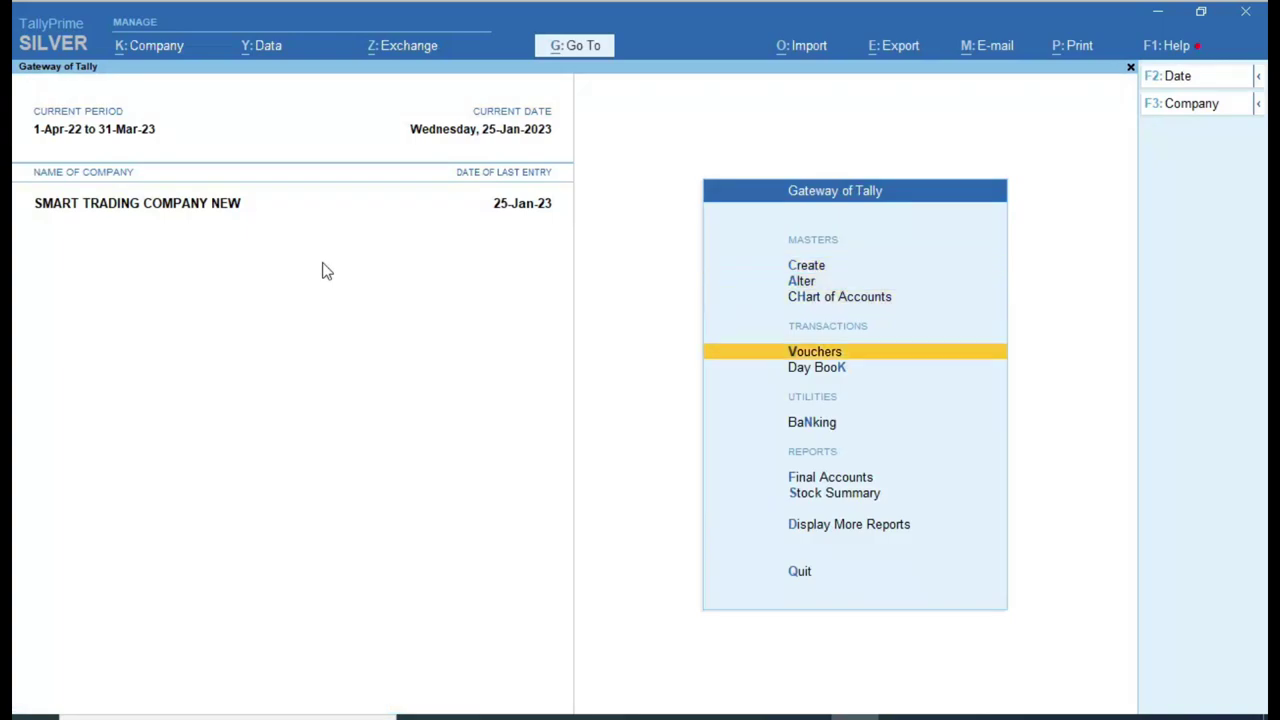
{"action": "key", "text": "Return"}
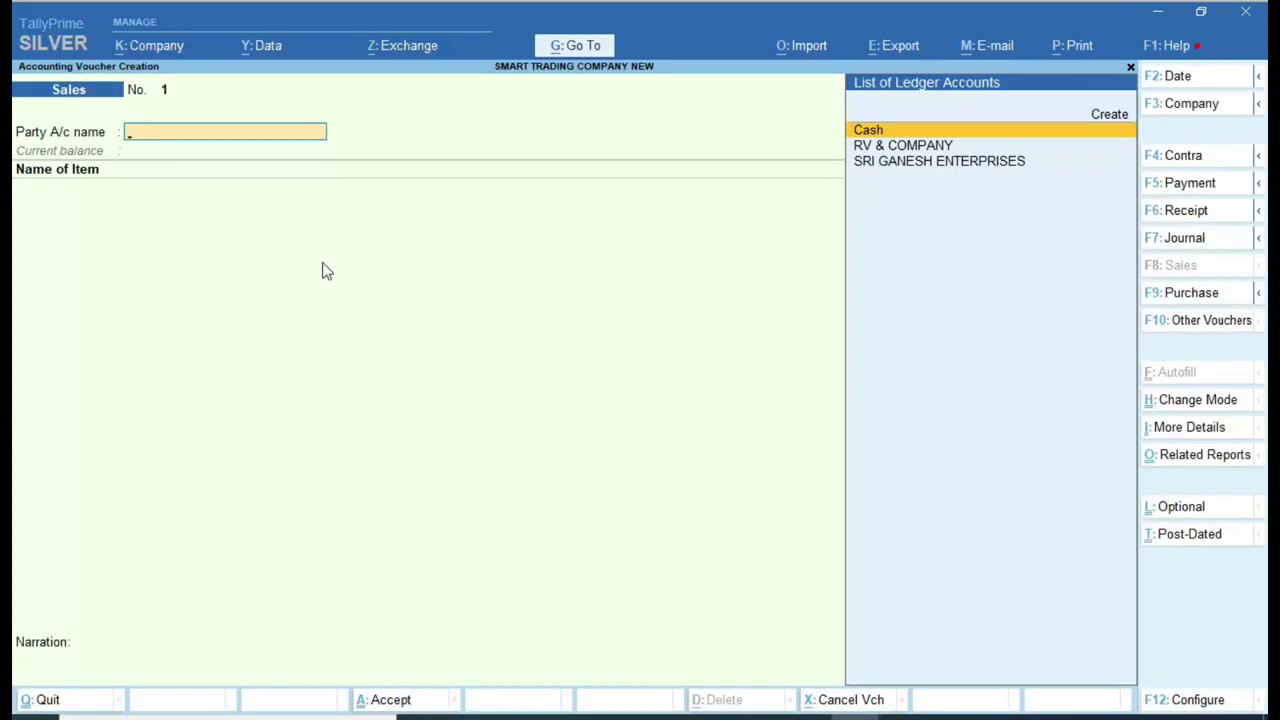
{"action": "key", "text": "Return"}
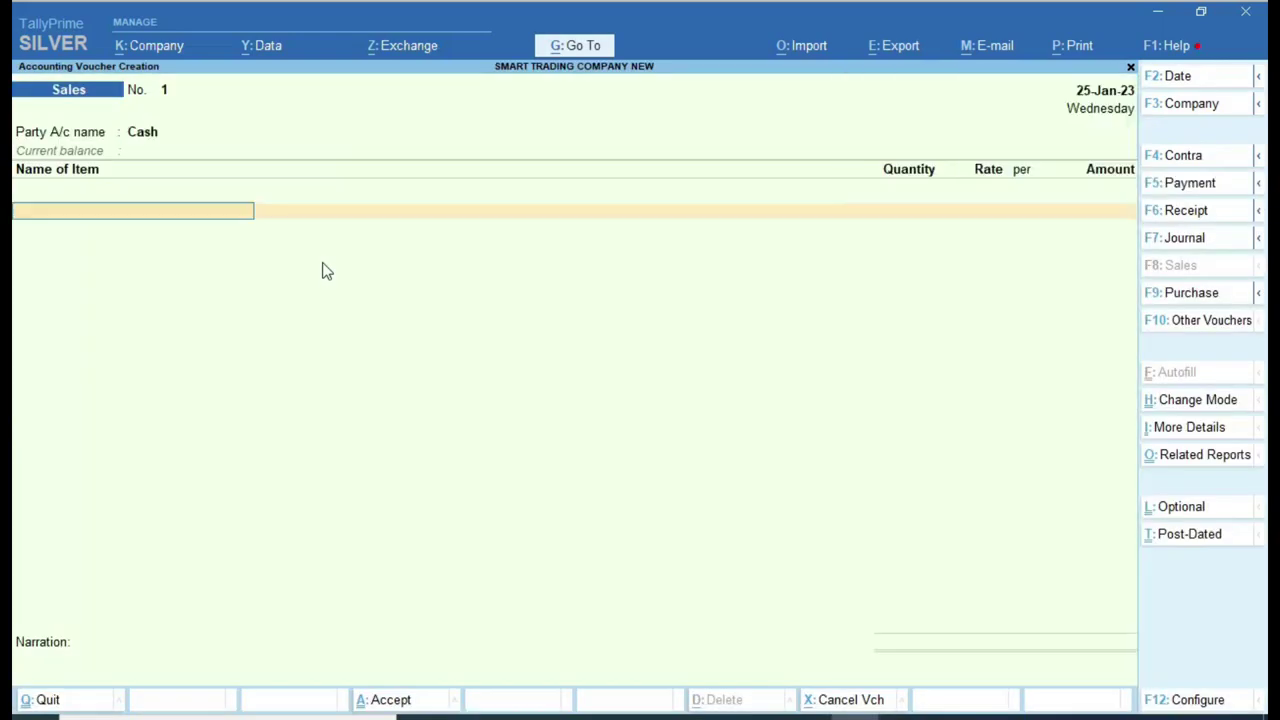
{"action": "type", "text": "S"}
{"action": "key", "text": "Return"}
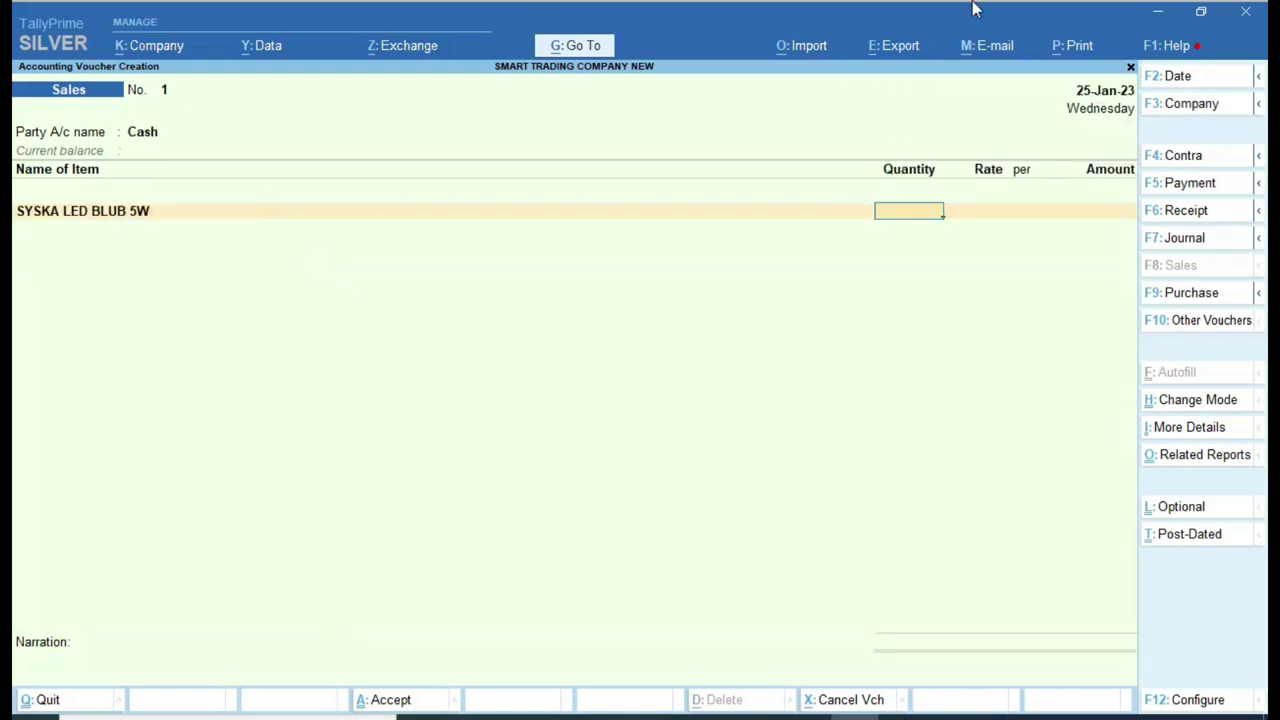
{"action": "key", "text": "Return"}
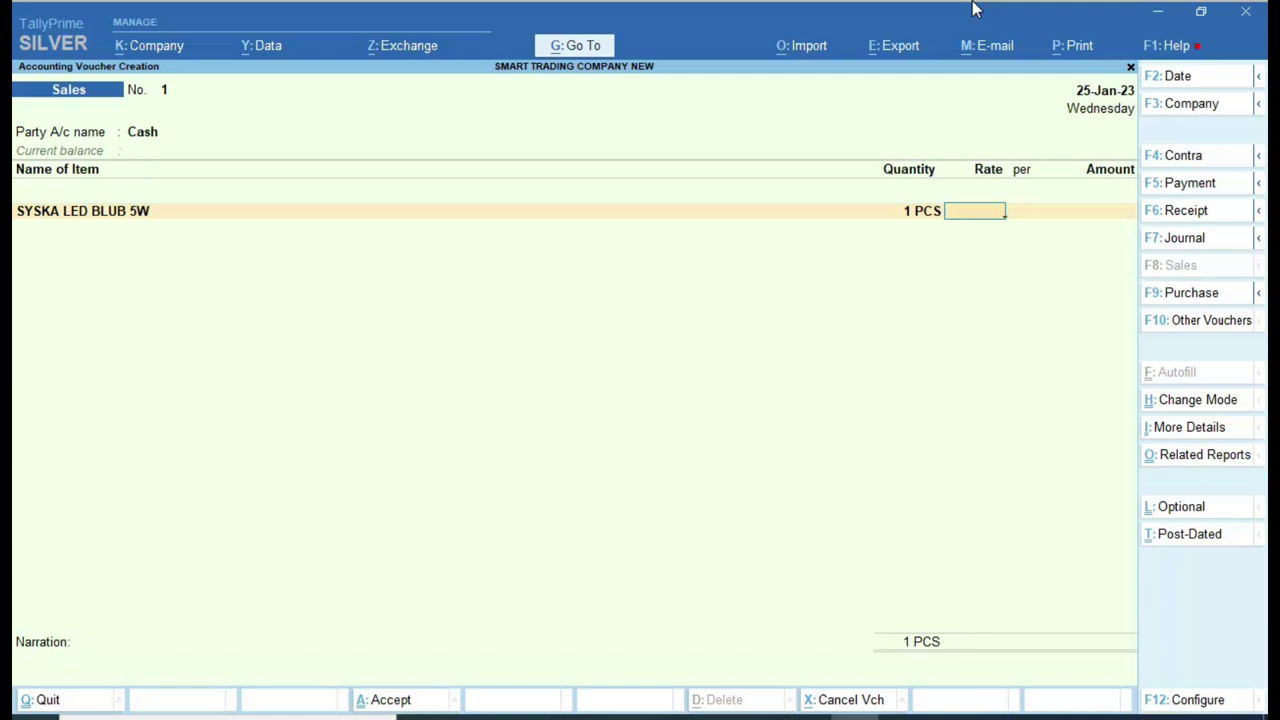
Switch the entry to a purchase voucher and re-enter the item's quantity of 1 PCS to test the allocation prompt
{"action": "key", "text": "F9"}
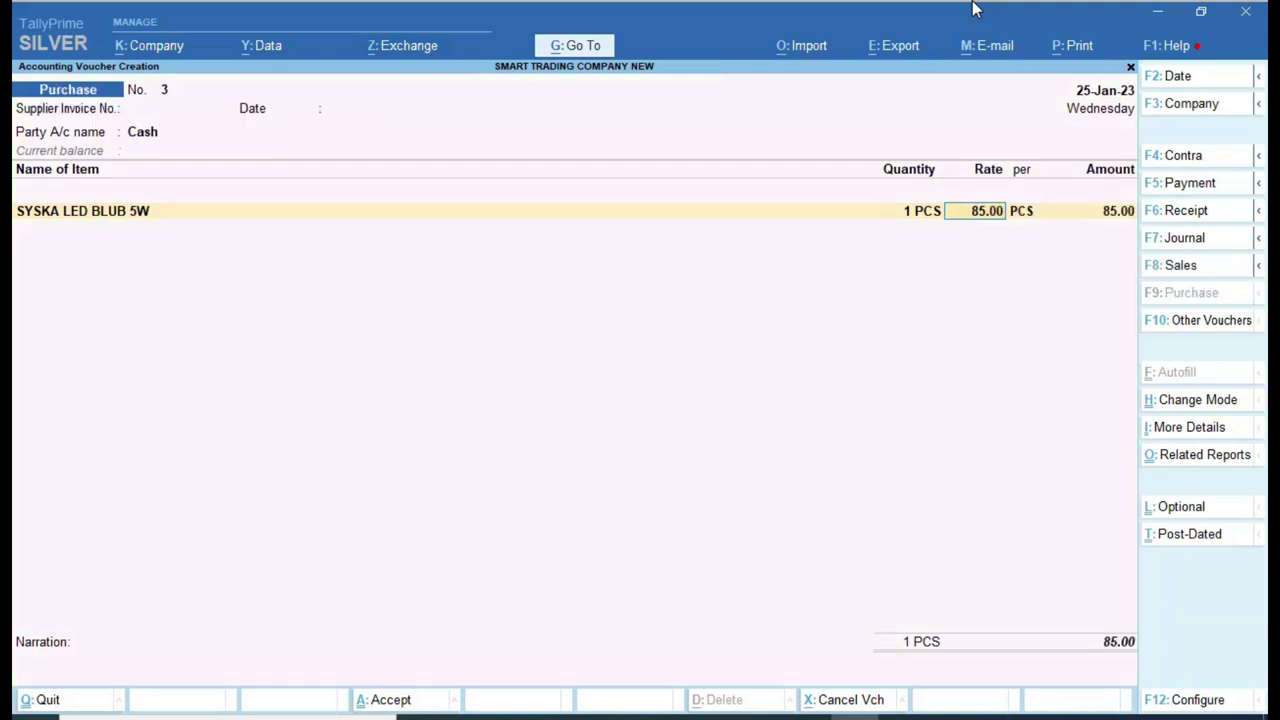
{"action": "key", "text": "shift+Tab"}
{"action": "key", "text": "Return"}
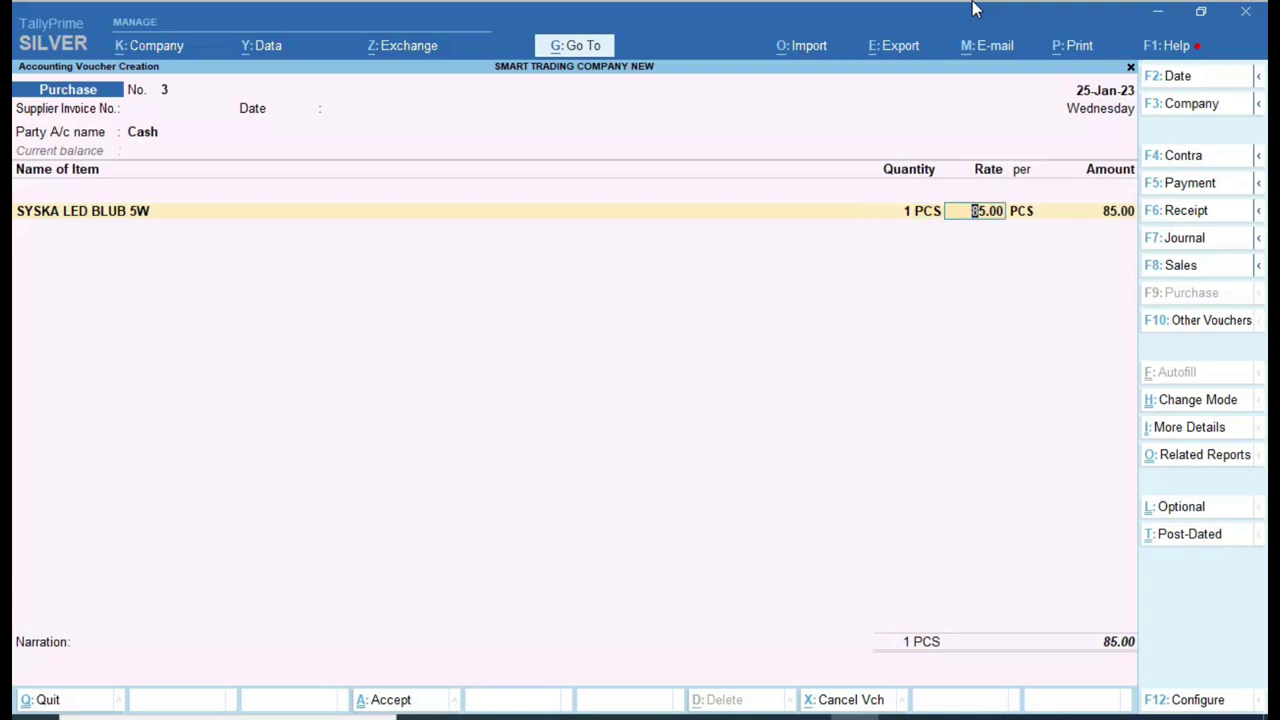